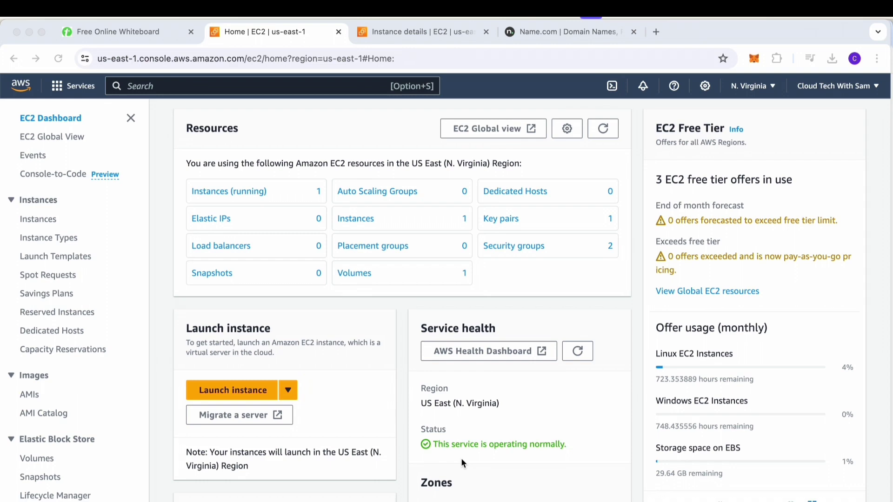
- Search the AWS services for Route 53 and open the Route 53 console
{"action": "scroll", "coordinate": [548, 397], "scroll_direction": "down", "scroll_amount": 6}
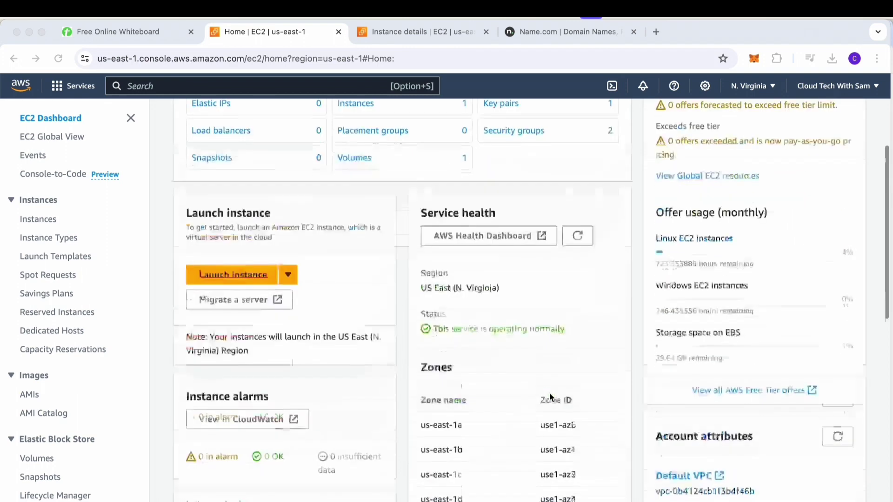
{"action": "left_click", "coordinate": [180, 85]}
{"action": "type", "text": "ROUT"}
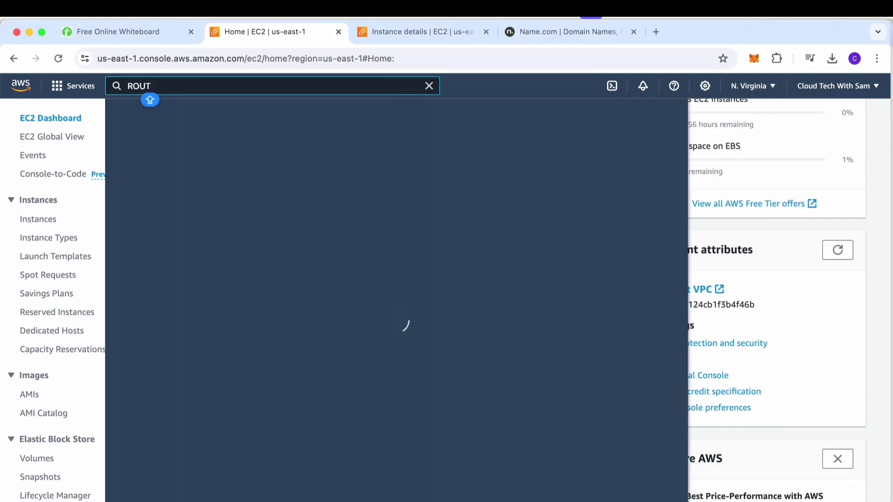
{"action": "type", "text": "E 53"}
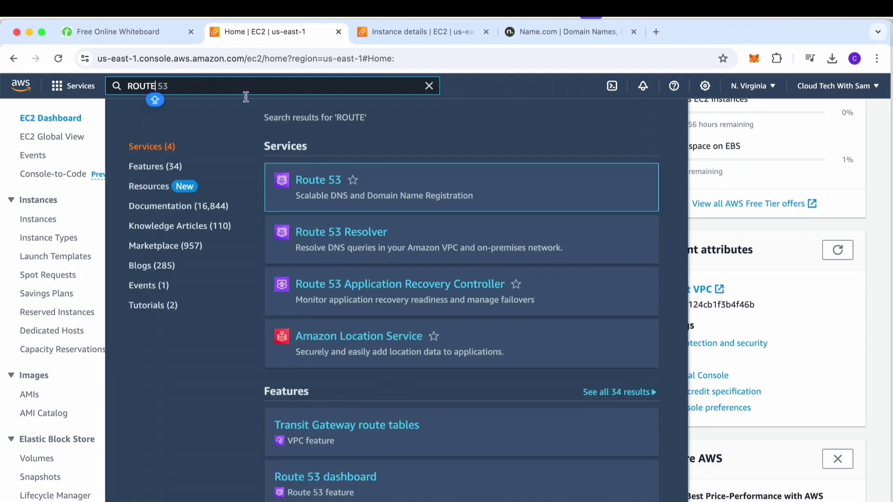
{"action": "left_click", "coordinate": [324, 186]}
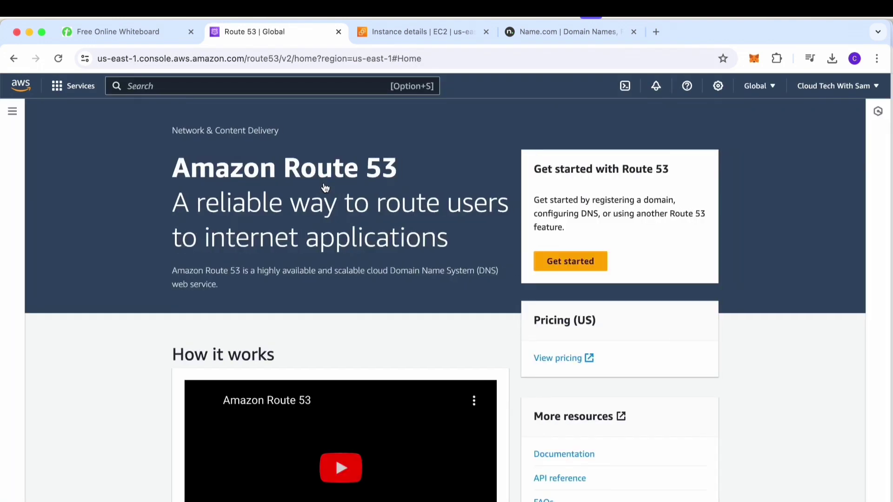
- Start registering a domain in Route 53 and check the availability of cloudtechwithsam.com
{"action": "left_click", "coordinate": [570, 263]}
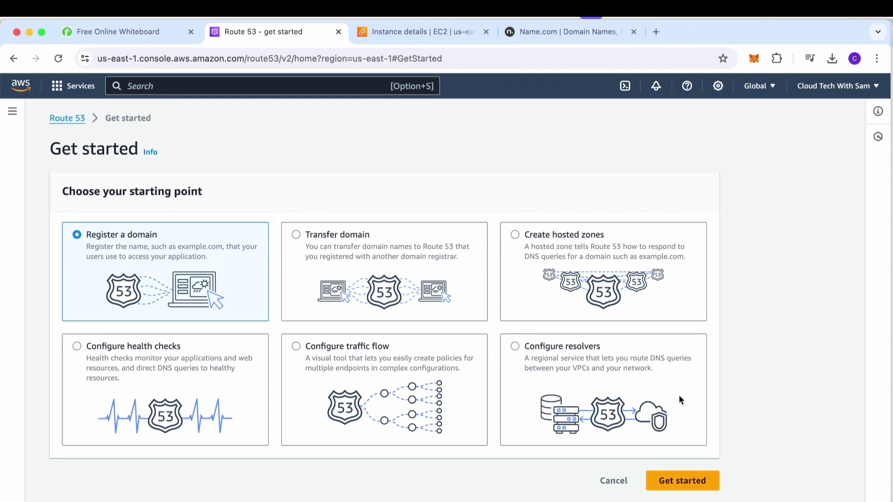
{"action": "left_click", "coordinate": [671, 484]}
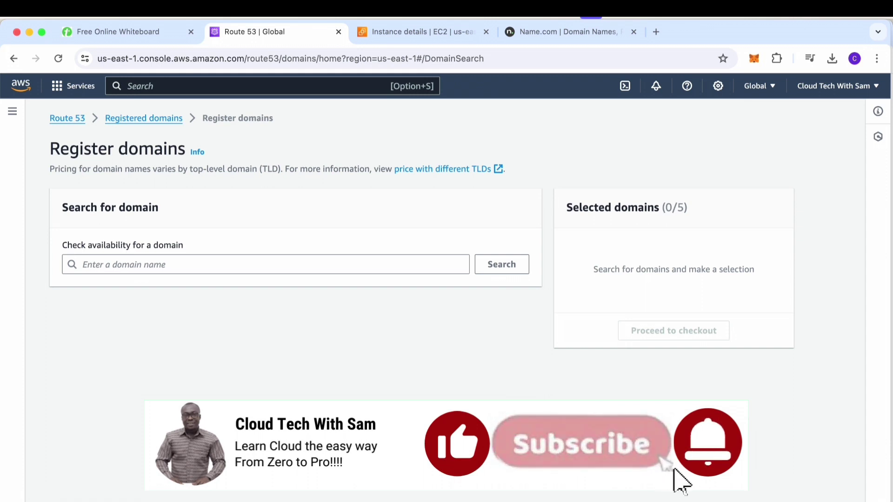
{"action": "left_click", "coordinate": [247, 264]}
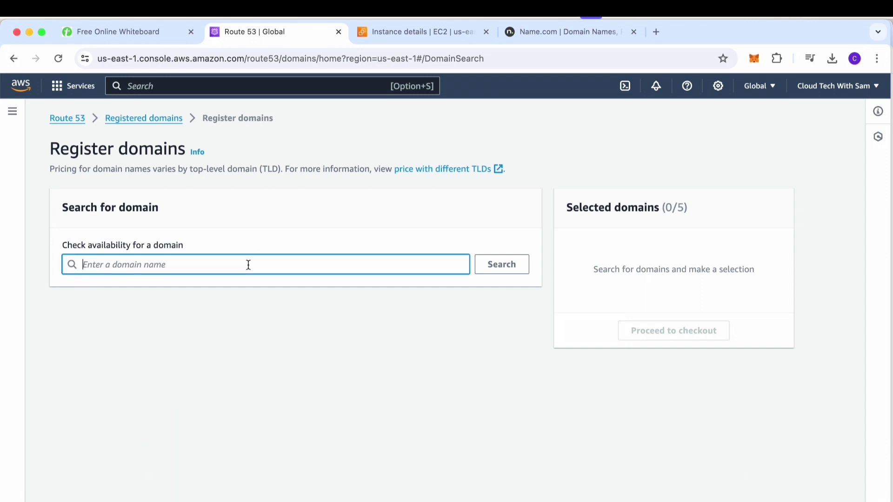
{"action": "type", "text": "cloudtech "}
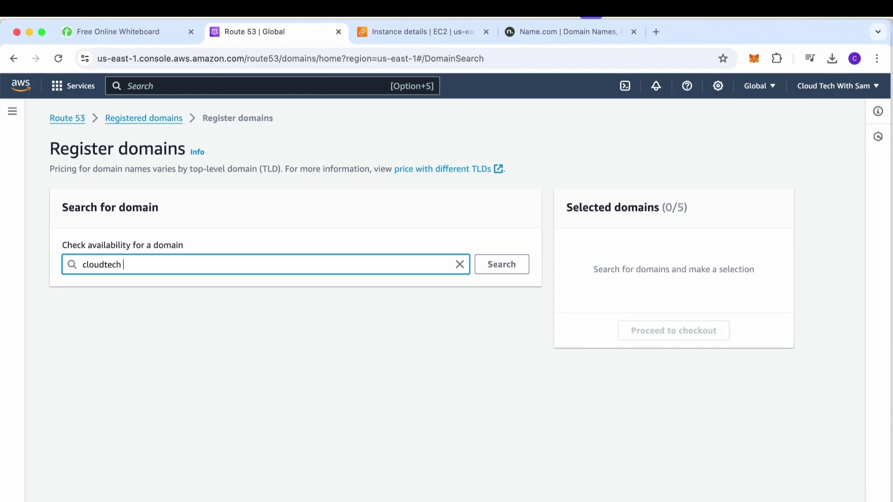
{"action": "type", "text": "with sam"}
{"action": "left_click", "coordinate": [498, 266]}
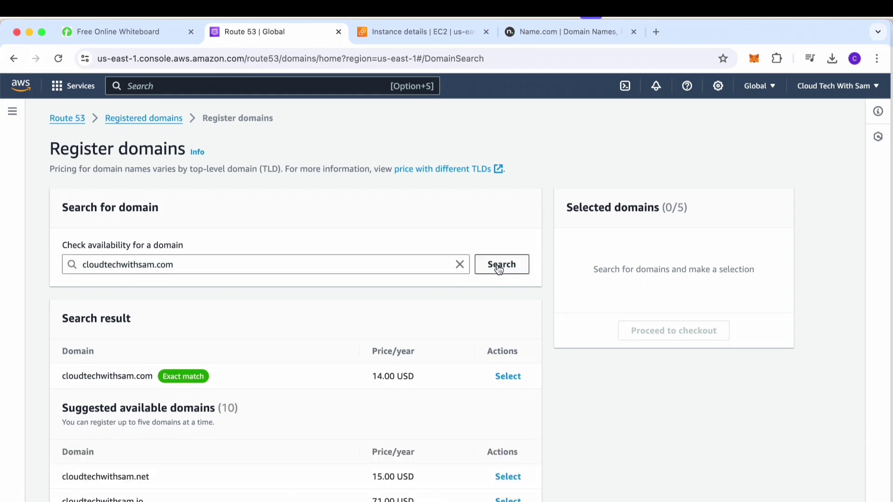
- Select cloudtechwithsam.com for registration and proceed through checkout pricing to the contact information
{"action": "scroll", "coordinate": [499, 328], "scroll_direction": "down", "scroll_amount": 3}
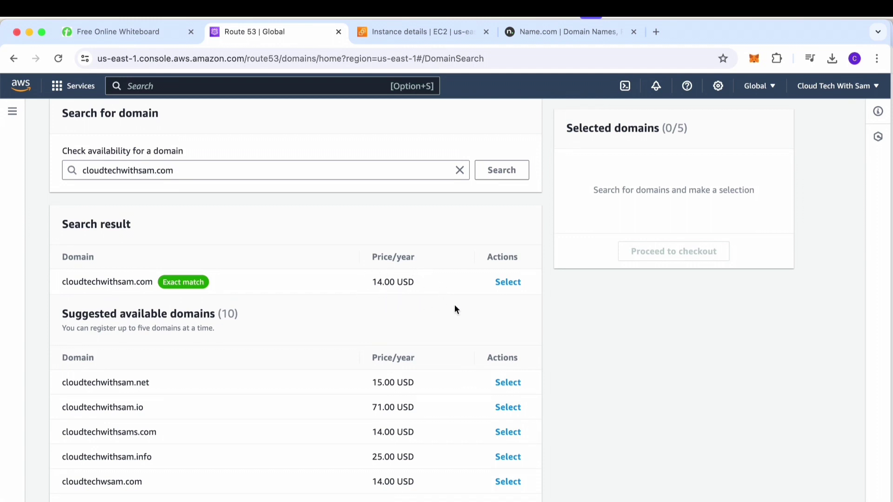
{"action": "left_click", "coordinate": [508, 282]}
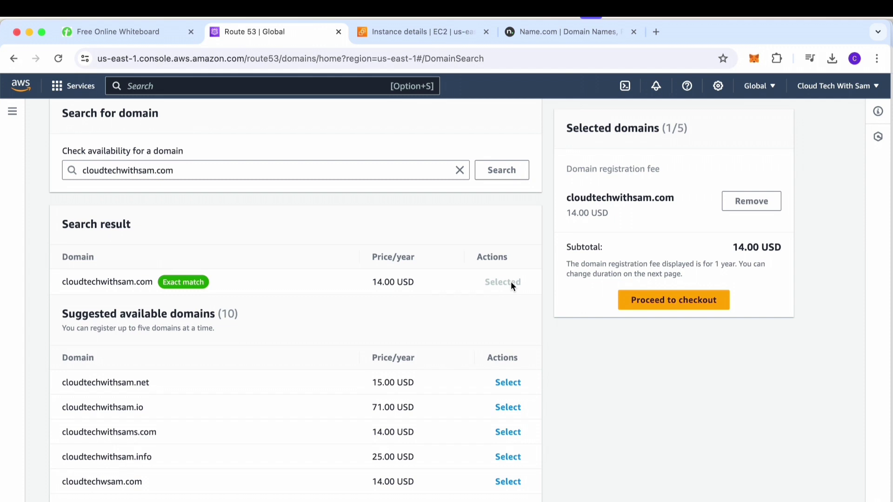
{"action": "left_click", "coordinate": [674, 301]}
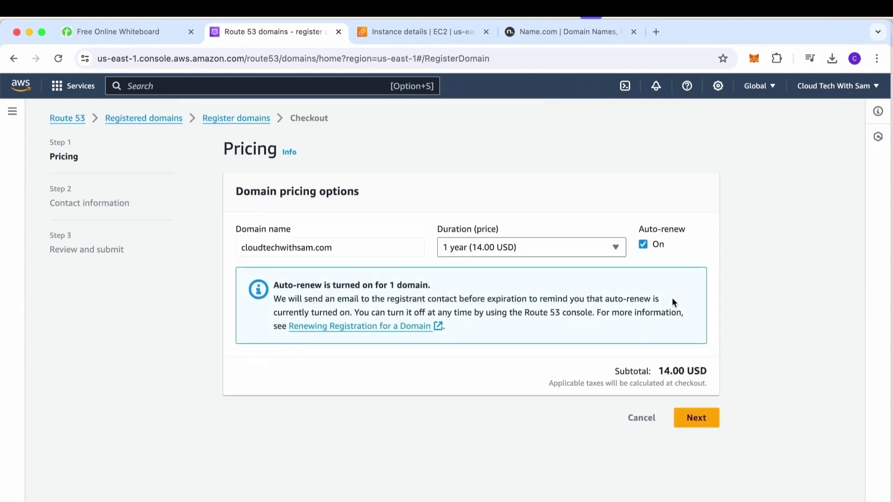
{"action": "left_click", "coordinate": [693, 419]}
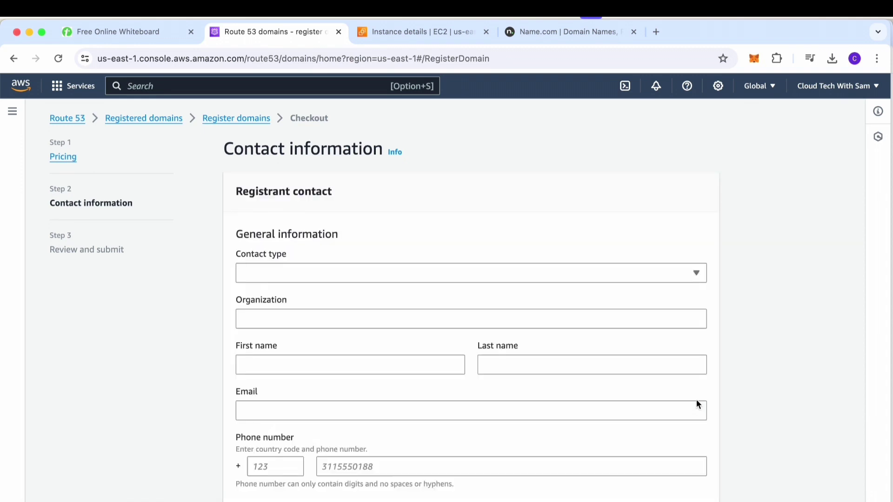
- Review the registrant, admin, tech and billing contact sections and the privacy protection option, and leave the domain checkout without saving
{"action": "scroll", "coordinate": [618, 354], "scroll_direction": "down", "scroll_amount": 5}
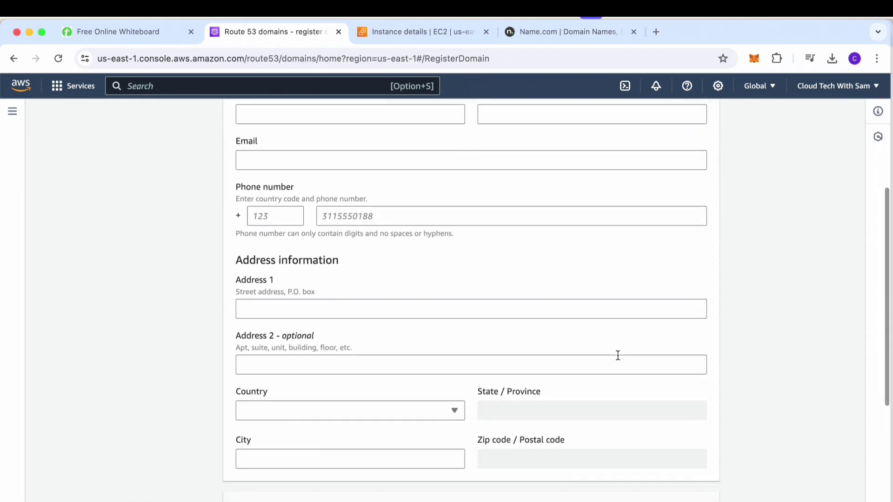
{"action": "scroll", "coordinate": [618, 355], "scroll_direction": "down", "scroll_amount": 5}
{"action": "scroll", "coordinate": [618, 354], "scroll_direction": "up", "scroll_amount": 3}
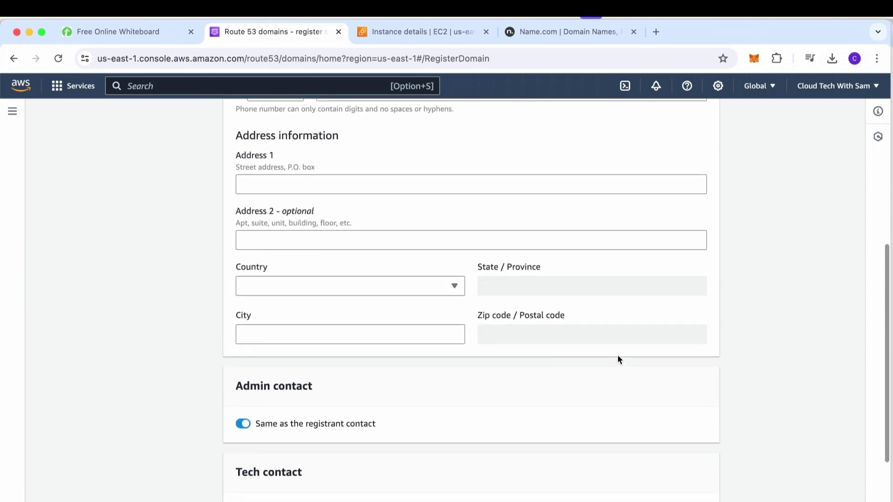
{"action": "scroll", "coordinate": [618, 357], "scroll_direction": "up", "scroll_amount": 7}
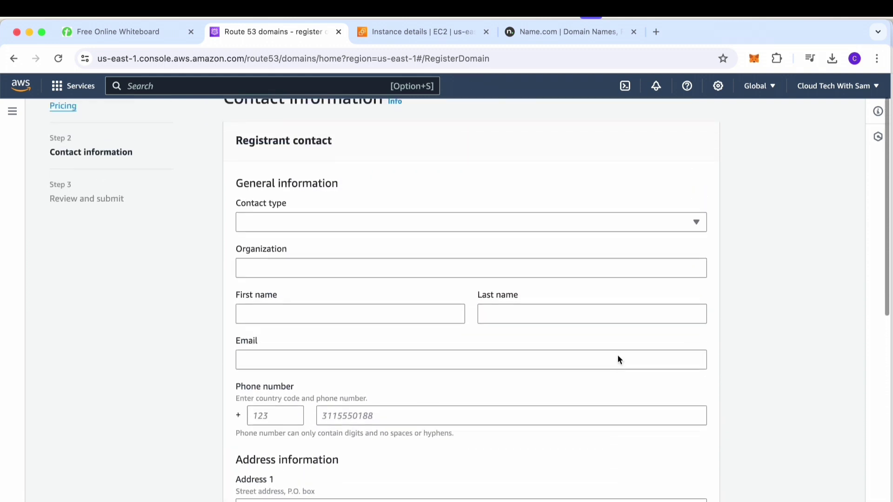
{"action": "scroll", "coordinate": [618, 357], "scroll_direction": "down", "scroll_amount": 10}
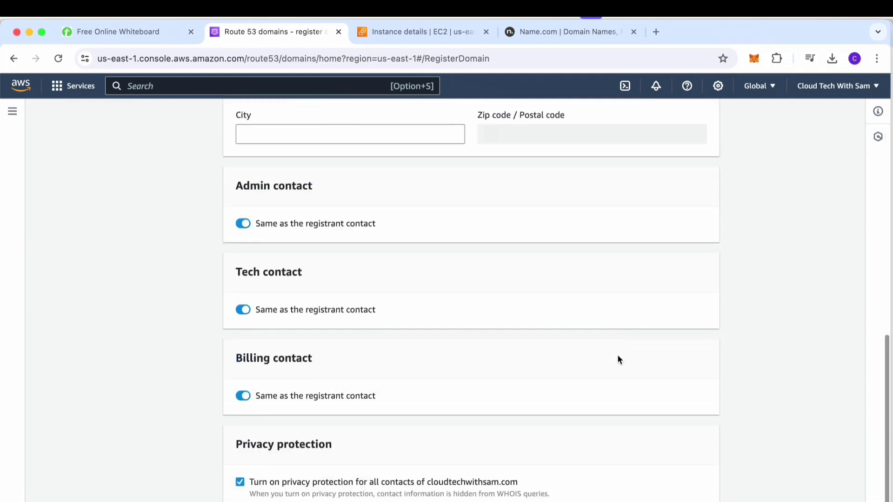
{"action": "scroll", "coordinate": [617, 355], "scroll_direction": "down", "scroll_amount": 1}
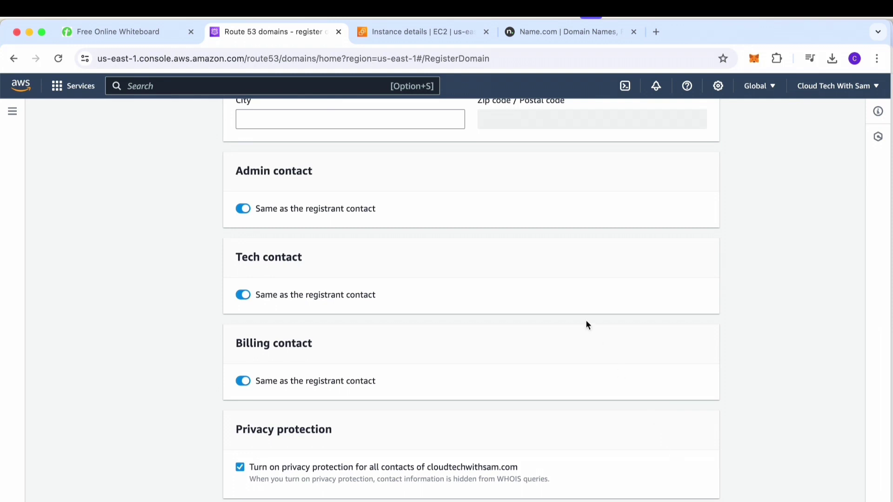
{"action": "scroll", "coordinate": [586, 324], "scroll_direction": "up", "scroll_amount": 12}
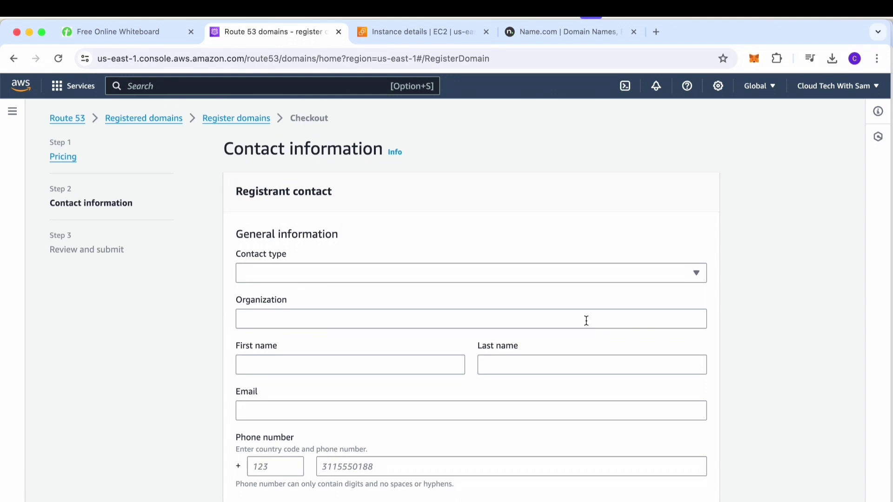
{"action": "left_click", "coordinate": [69, 122]}
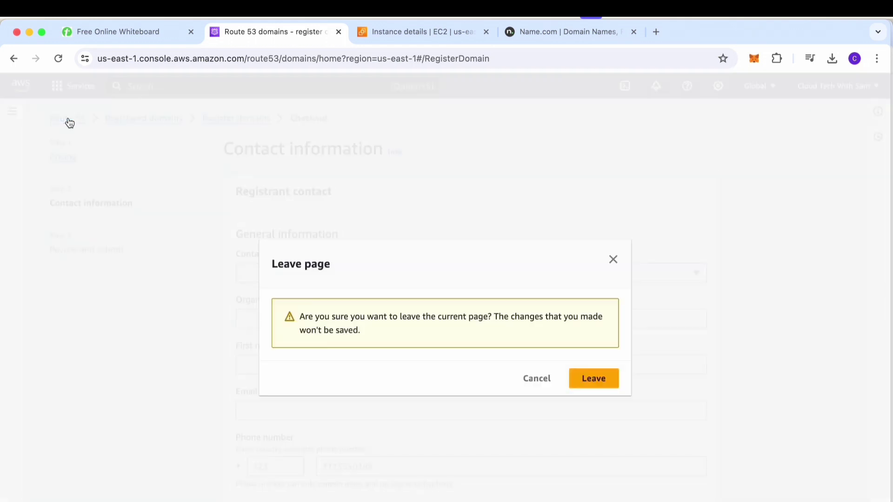
{"action": "left_click", "coordinate": [594, 383]}
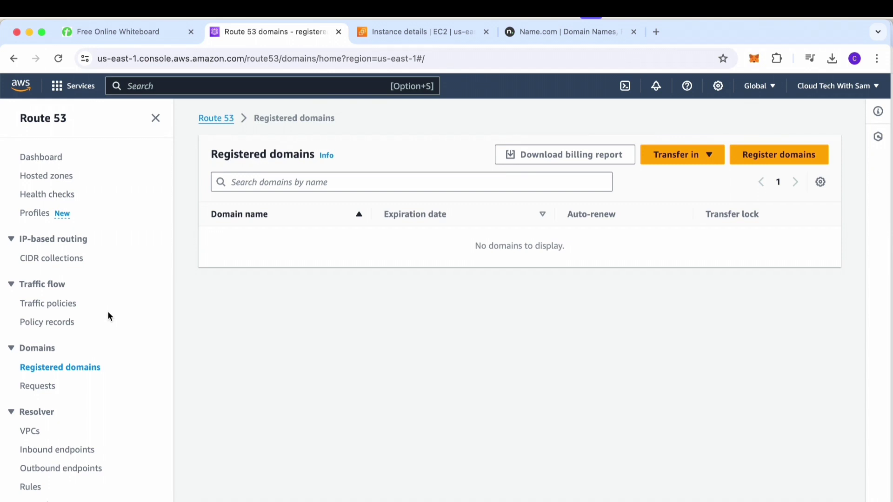
- Create a public hosted zone for the domain draxmagh.com with the description "Website"
{"action": "left_click", "coordinate": [53, 180]}
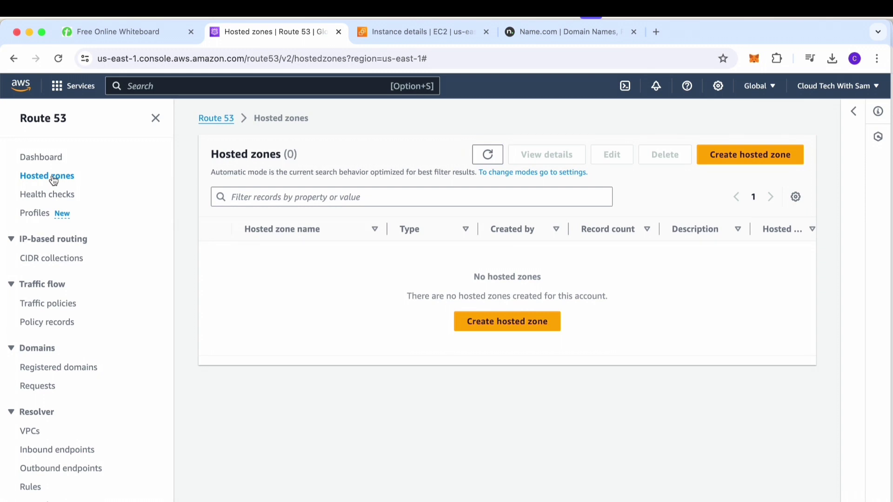
{"action": "left_click", "coordinate": [742, 155]}
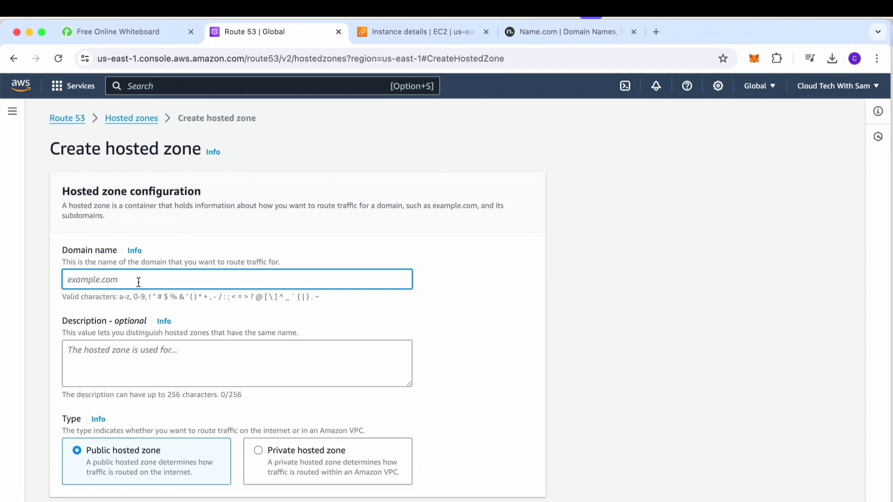
{"action": "type", "text": "draxmagh.com"}
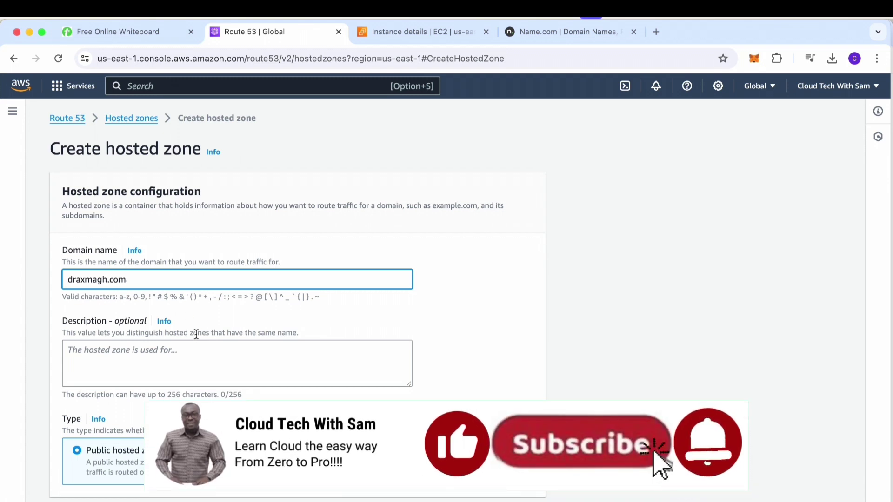
{"action": "left_click", "coordinate": [154, 357]}
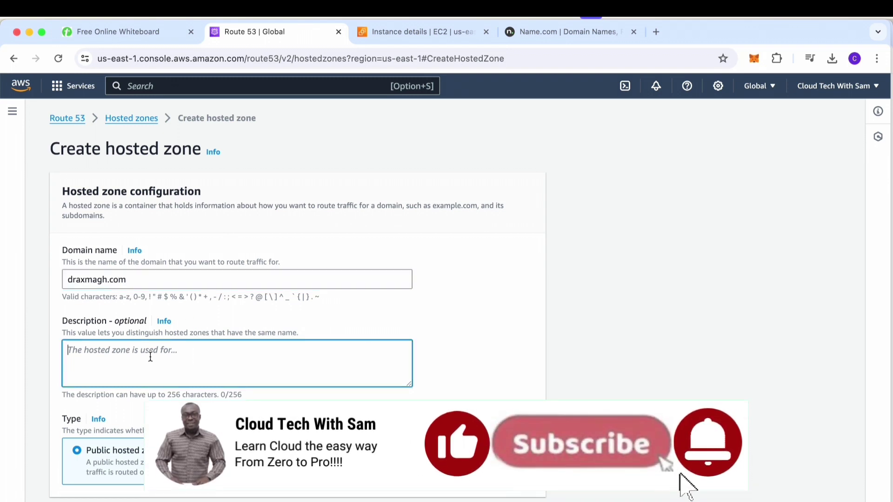
{"action": "type", "text": "Webs"}
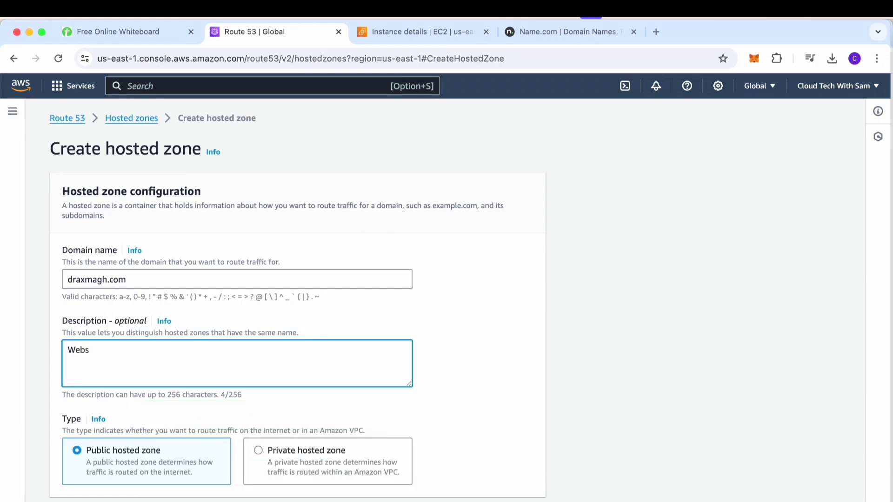
{"action": "type", "text": "ite"}
{"action": "scroll", "coordinate": [124, 371], "scroll_direction": "down", "scroll_amount": 2}
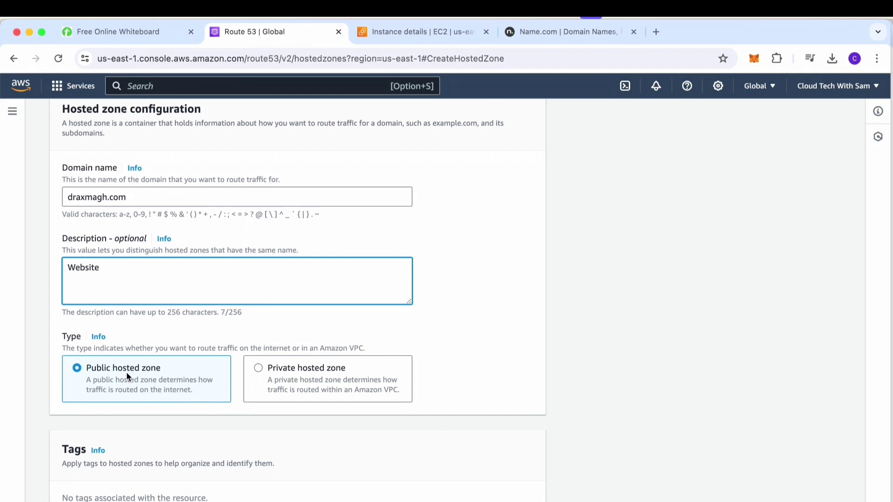
{"action": "scroll", "coordinate": [126, 372], "scroll_direction": "down", "scroll_amount": 2}
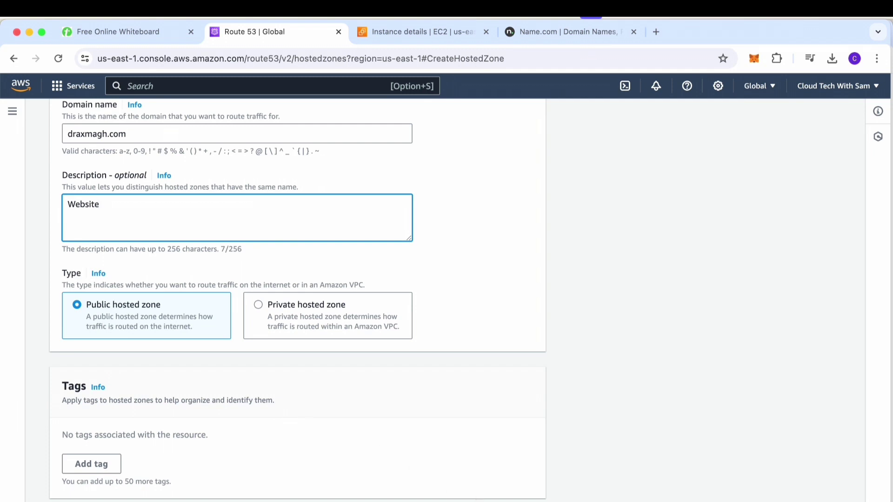
{"action": "left_click", "coordinate": [498, 501]}
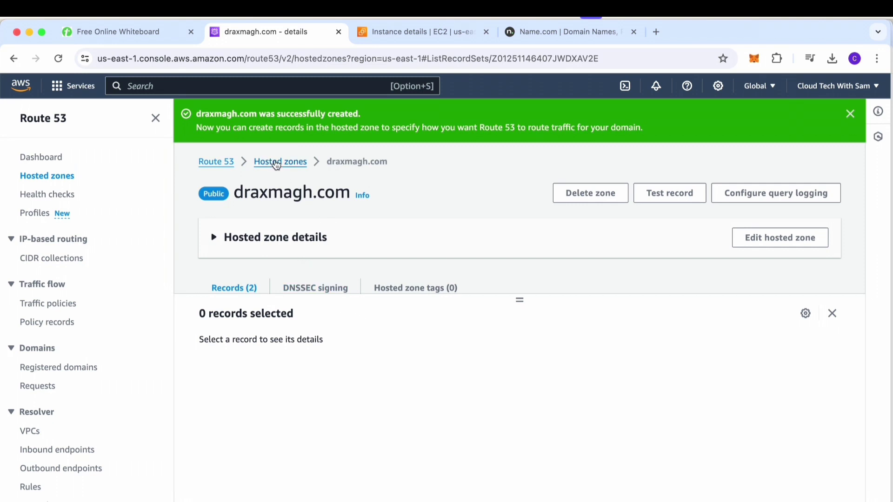
- Return to the hosted zones list, select draxmagh.com to view its details, and open that zone's records page
{"action": "left_click", "coordinate": [276, 162]}
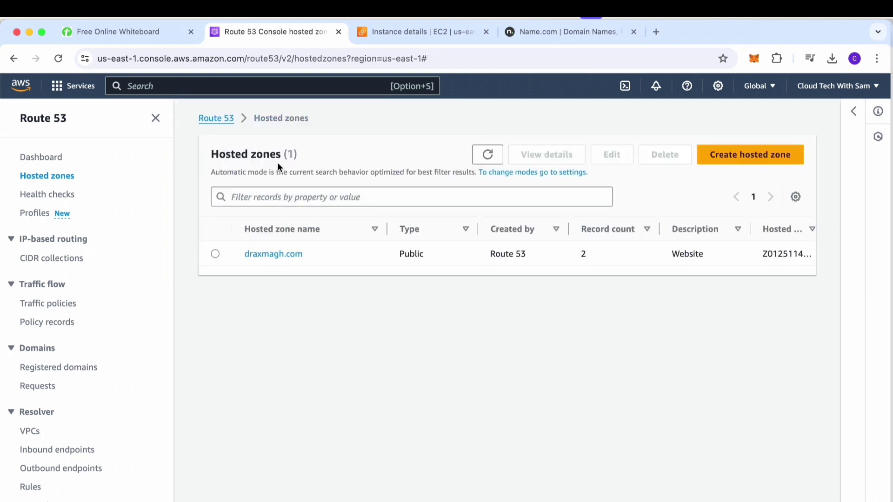
{"action": "left_click", "coordinate": [215, 254]}
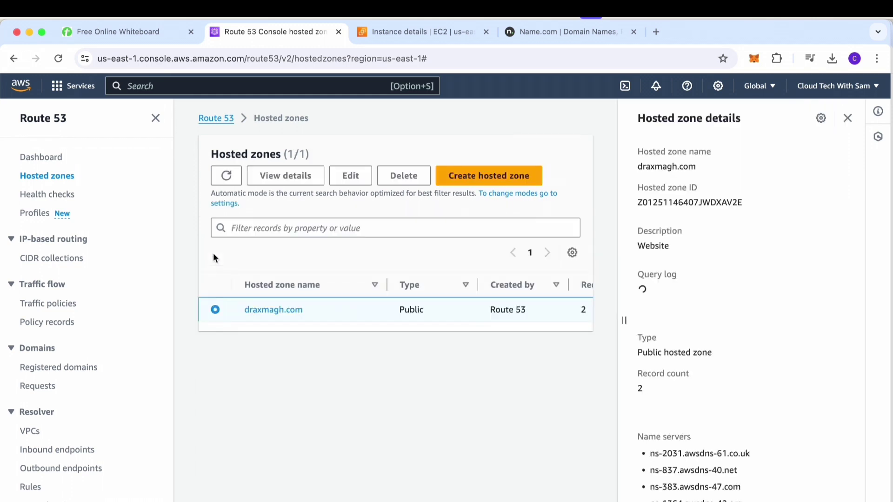
{"action": "left_click", "coordinate": [258, 311]}
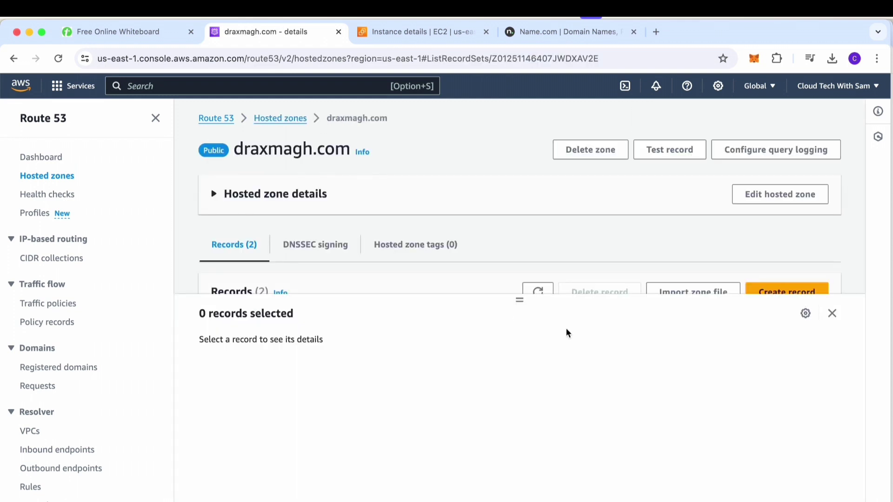
- Close the record details pane and widen the Record name column of the records table so the full names fit
{"action": "left_click", "coordinate": [832, 314]}
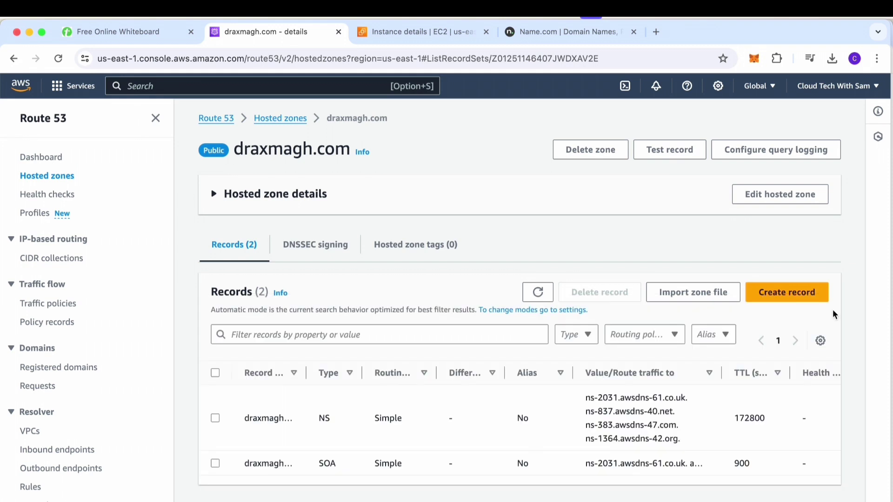
{"action": "scroll", "coordinate": [554, 379], "scroll_direction": "down", "scroll_amount": 1}
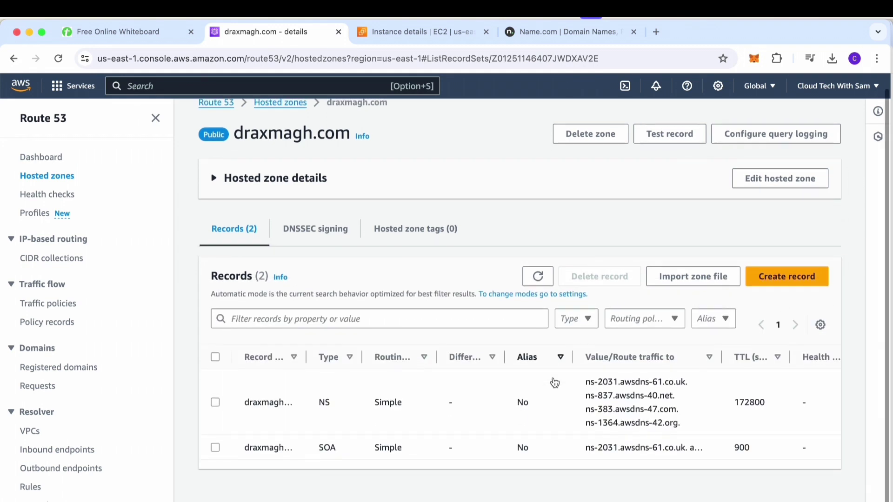
{"action": "left_click_drag", "start_coordinate": [306, 359], "coordinate": [326, 361]}
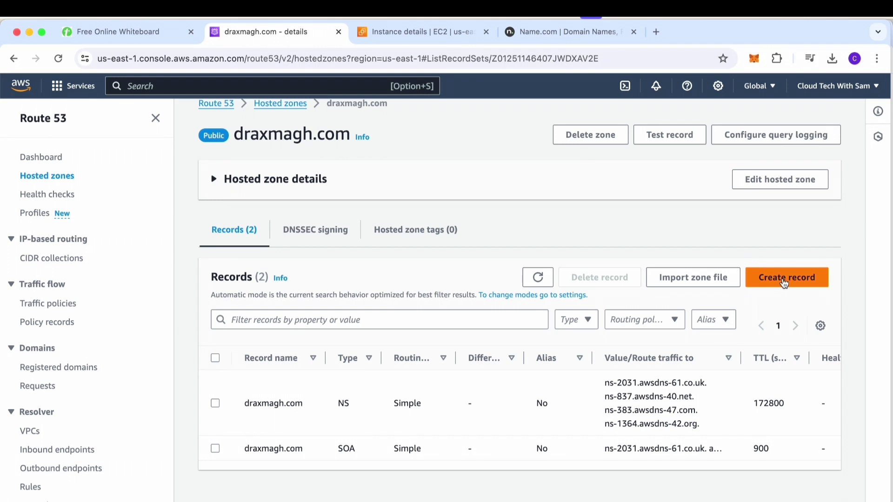
- Start a new record in the draxmagh.com zone with the name www, keeping record type A
{"action": "left_click", "coordinate": [785, 281]}
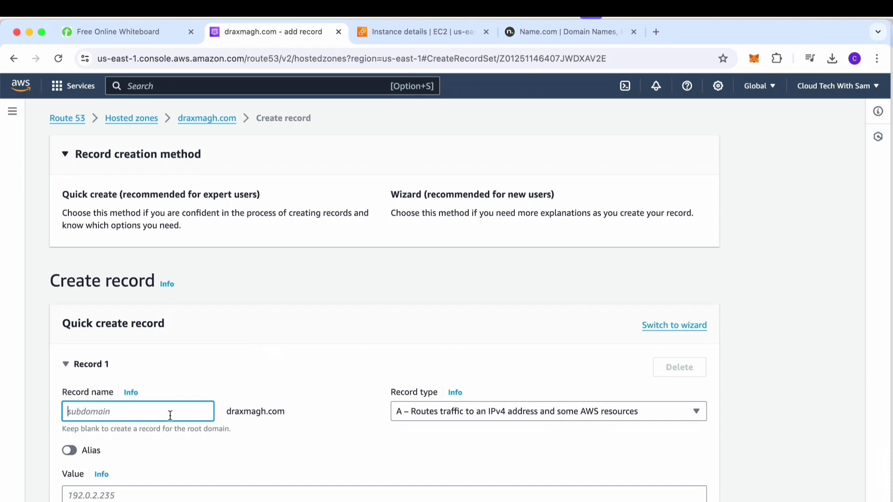
{"action": "type", "text": "www"}
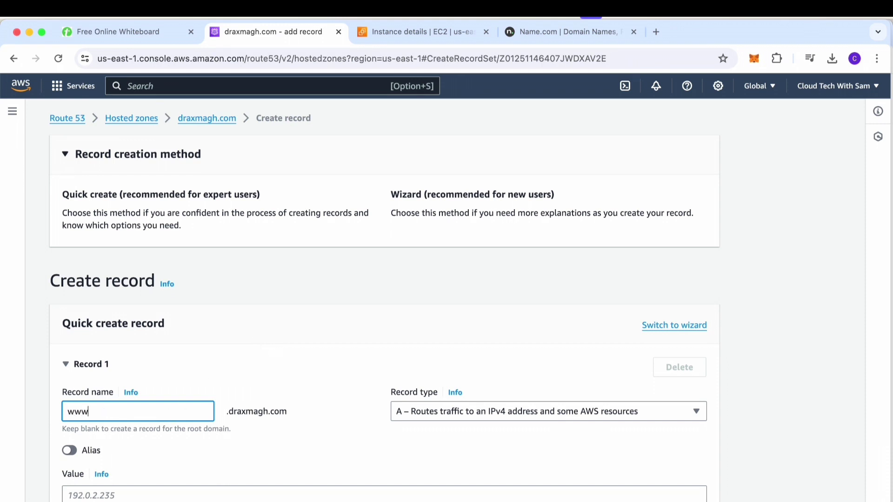
{"action": "scroll", "coordinate": [211, 411], "scroll_direction": "down", "scroll_amount": 3}
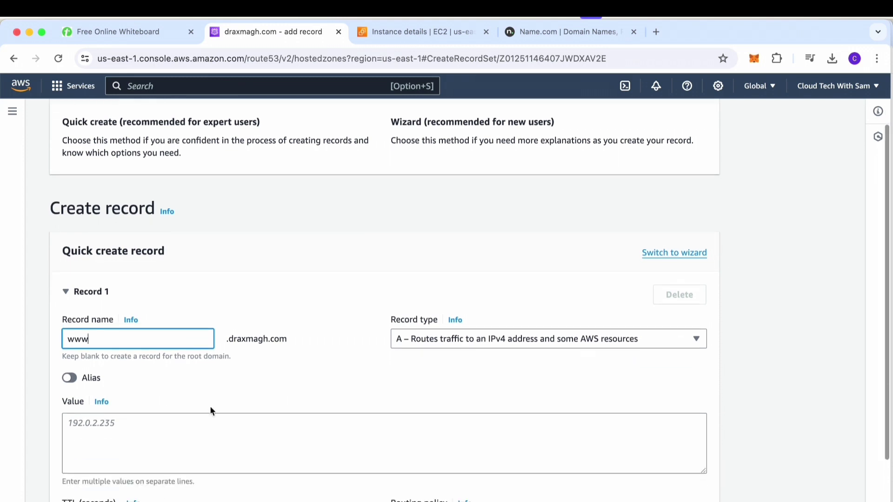
{"action": "left_click", "coordinate": [616, 340]}
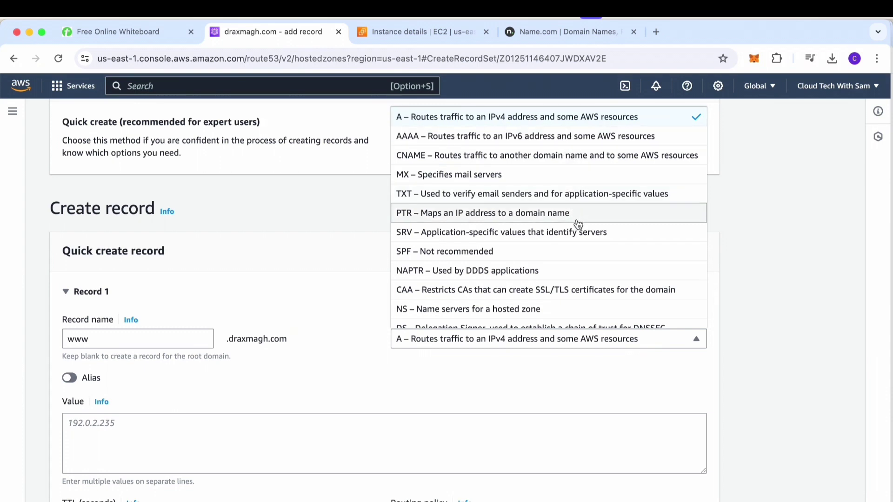
{"action": "left_click", "coordinate": [547, 345]}
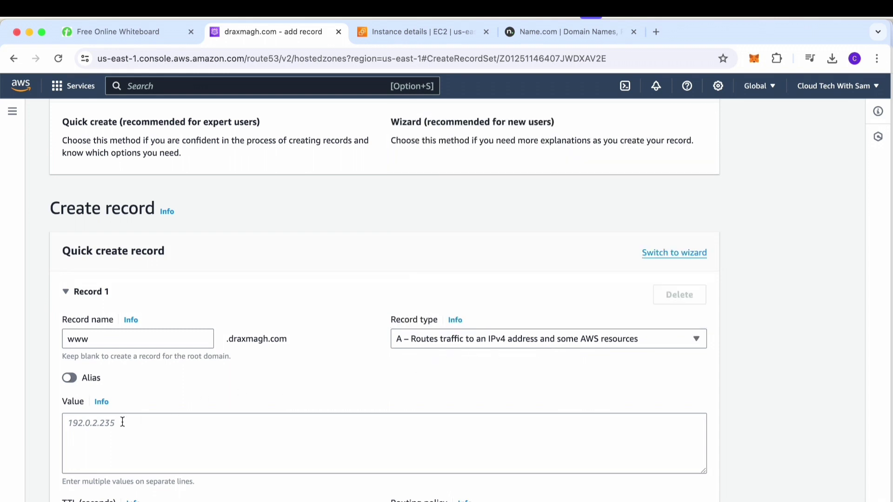
- Set the record's value to the EC2 instance's public IPv4 address 44.202.237.17, keep Simple routing, and create the record
{"action": "left_click", "coordinate": [432, 36]}
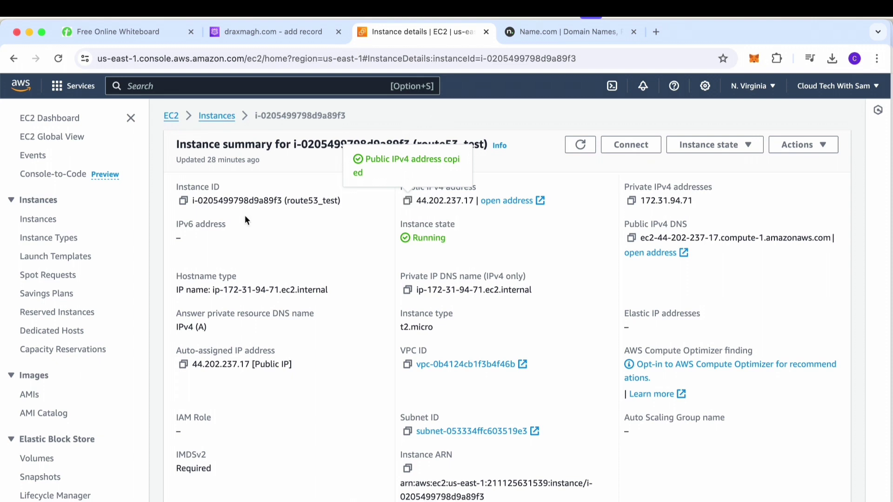
{"action": "left_click", "coordinate": [241, 34]}
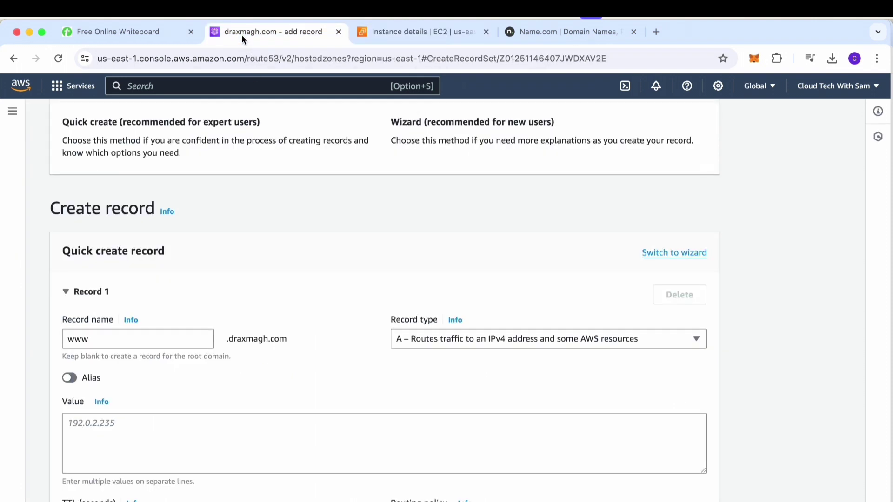
{"action": "left_click", "coordinate": [74, 421]}
{"action": "type", "text": "44.202.237.17"}
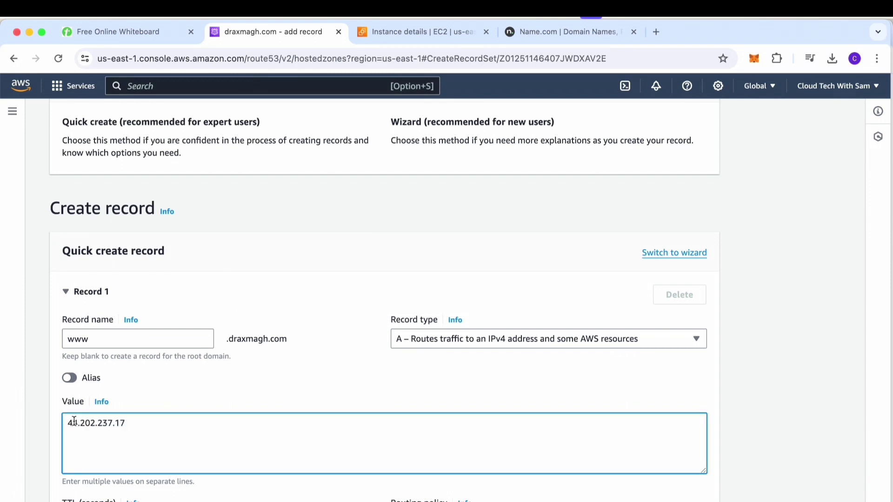
{"action": "scroll", "coordinate": [74, 421], "scroll_direction": "down", "scroll_amount": 3}
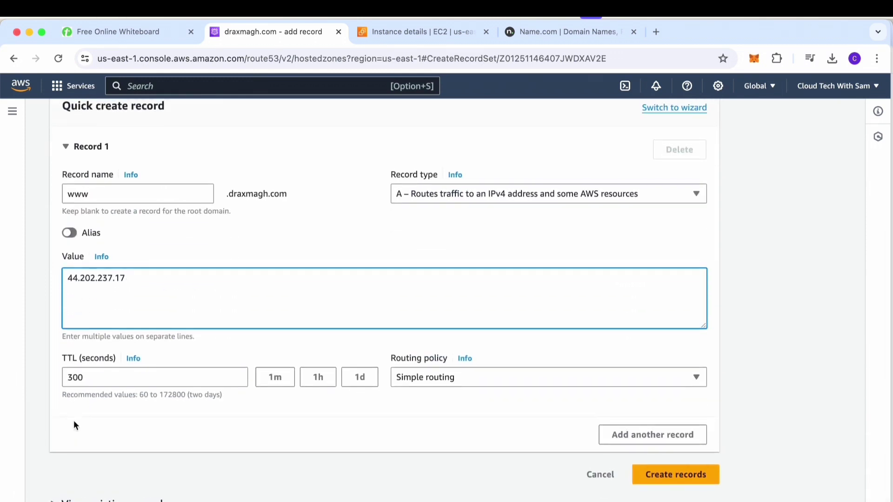
{"action": "left_click", "coordinate": [480, 379]}
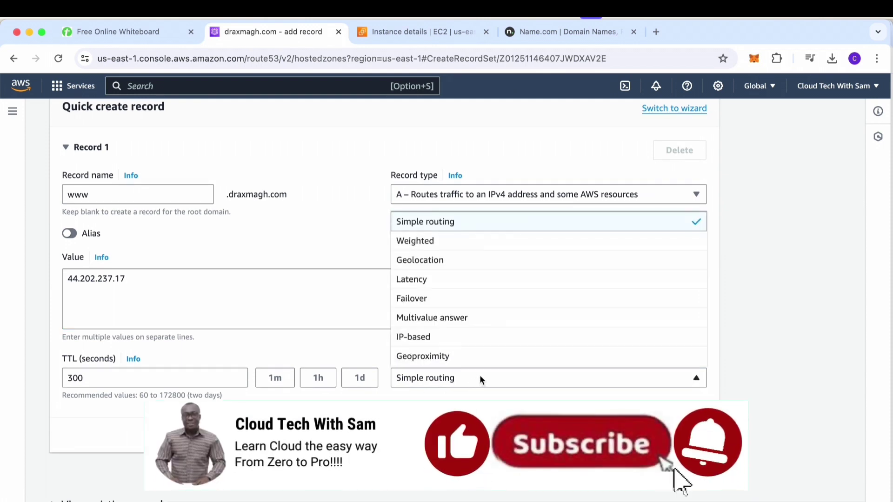
{"action": "left_click", "coordinate": [480, 379]}
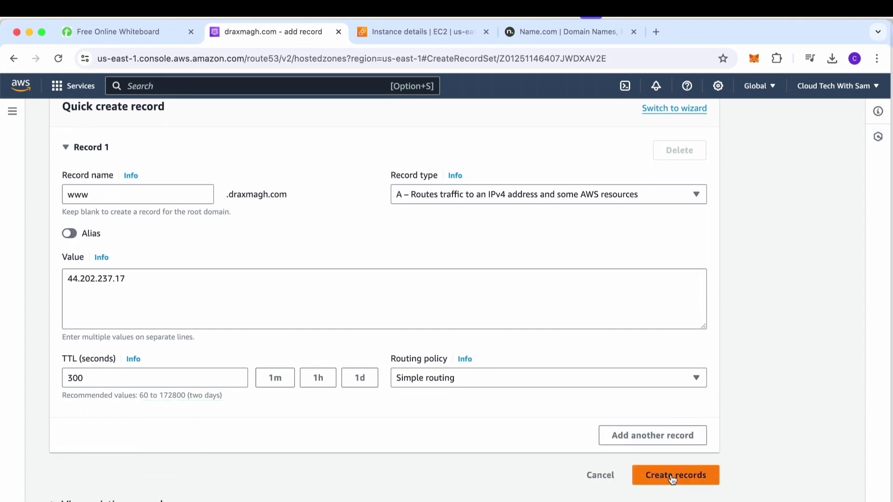
{"action": "left_click", "coordinate": [672, 477]}
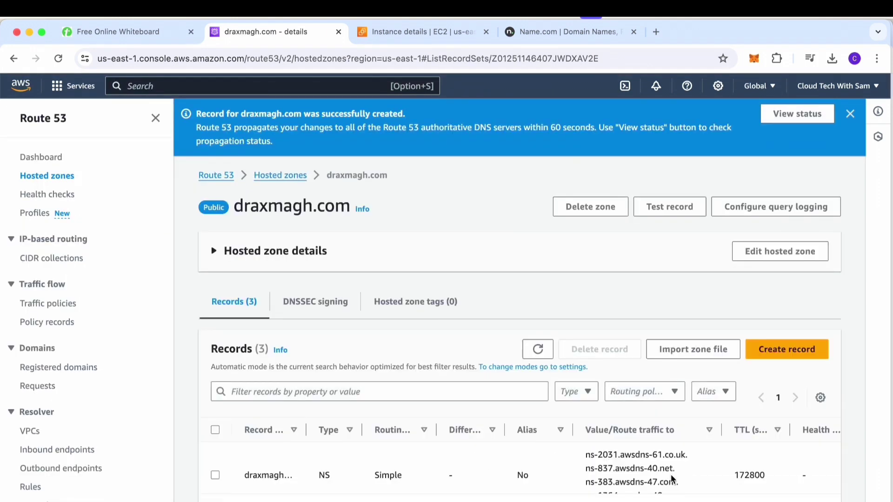
- Copy the name server ns-2031.awsdns-61.co.uk. from the zone's NS record
{"action": "scroll", "coordinate": [510, 475], "scroll_direction": "down", "scroll_amount": 2}
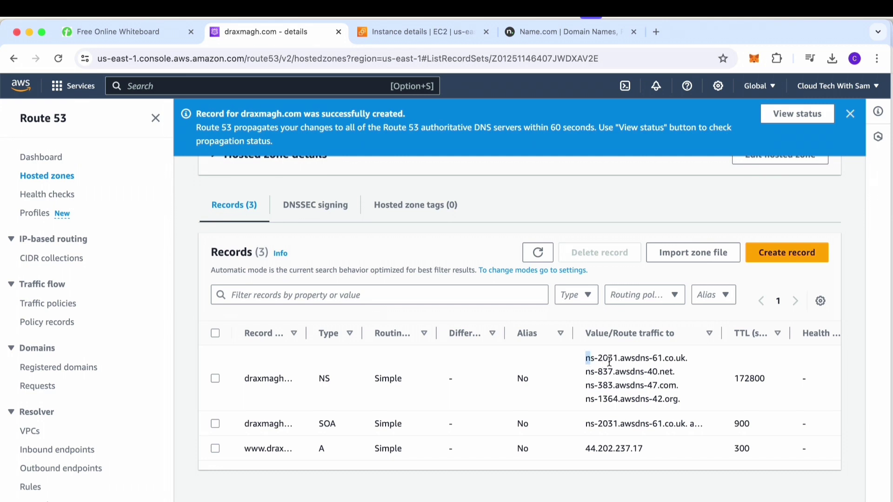
{"action": "left_click_drag", "start_coordinate": [585, 359], "coordinate": [687, 361]}
{"action": "key", "text": "super+c"}
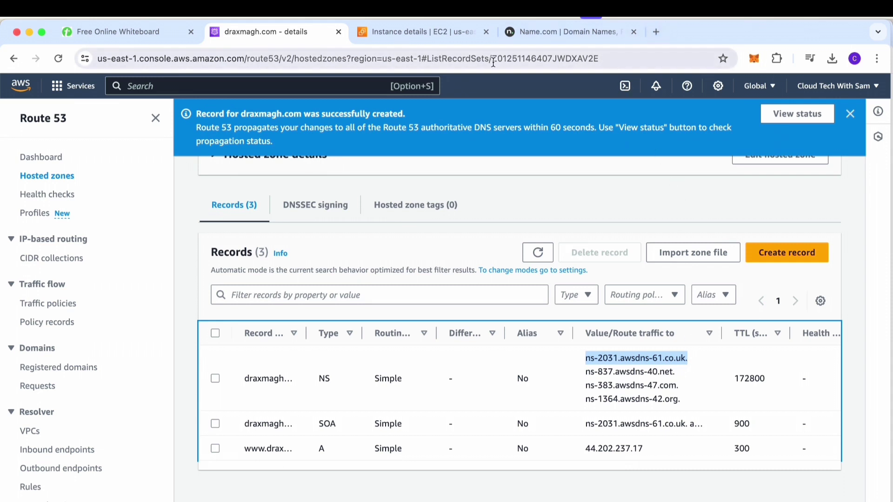
- Switch to name.com, open draxmagh.com from the account's domain list, and open its nameserver management
{"action": "left_click", "coordinate": [544, 35]}
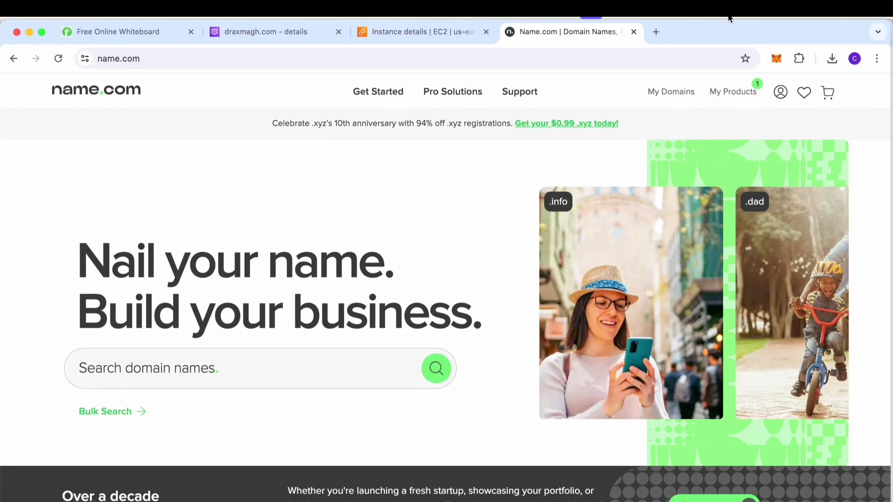
{"action": "left_click", "coordinate": [682, 95]}
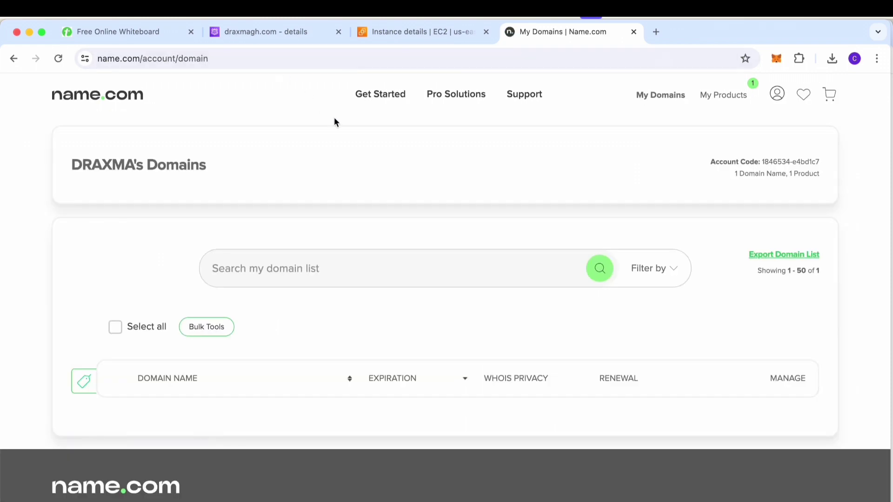
{"action": "scroll", "coordinate": [346, 174], "scroll_direction": "down", "scroll_amount": 3}
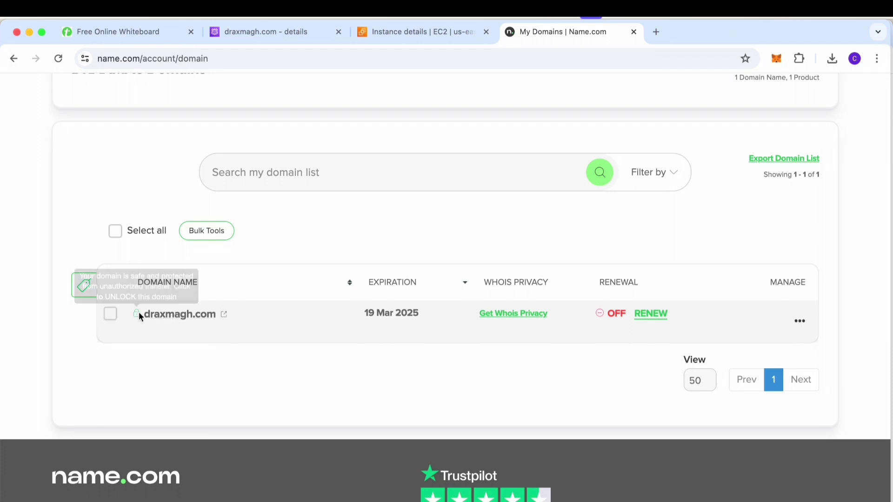
{"action": "left_click", "coordinate": [166, 319]}
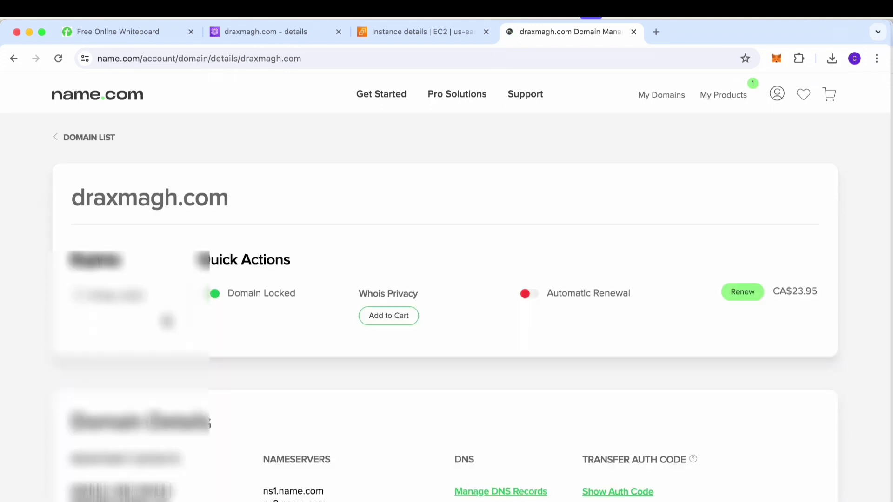
{"action": "scroll", "coordinate": [167, 321], "scroll_direction": "down", "scroll_amount": 2}
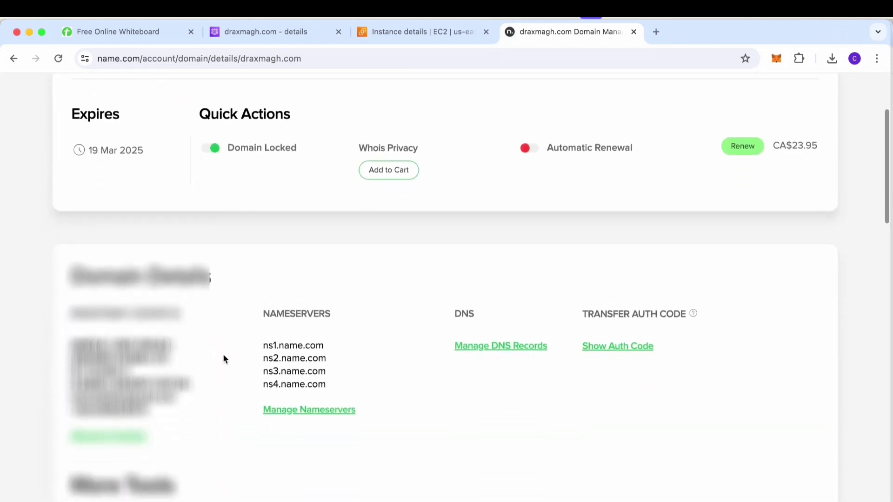
{"action": "left_click", "coordinate": [298, 414]}
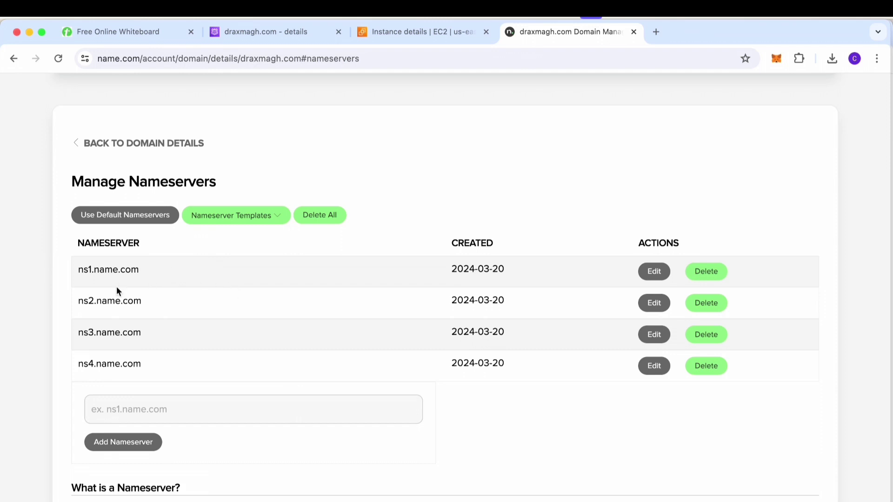
- Enter ns-1364.awsdns-42.org. from the Route 53 NS record as a nameserver and save the removal of the default nameservers
{"action": "left_click", "coordinate": [276, 30]}
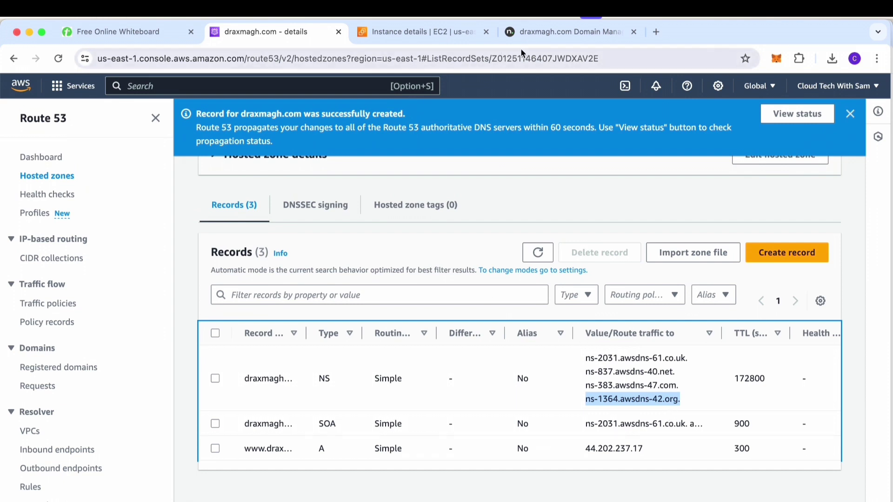
{"action": "left_click", "coordinate": [543, 35]}
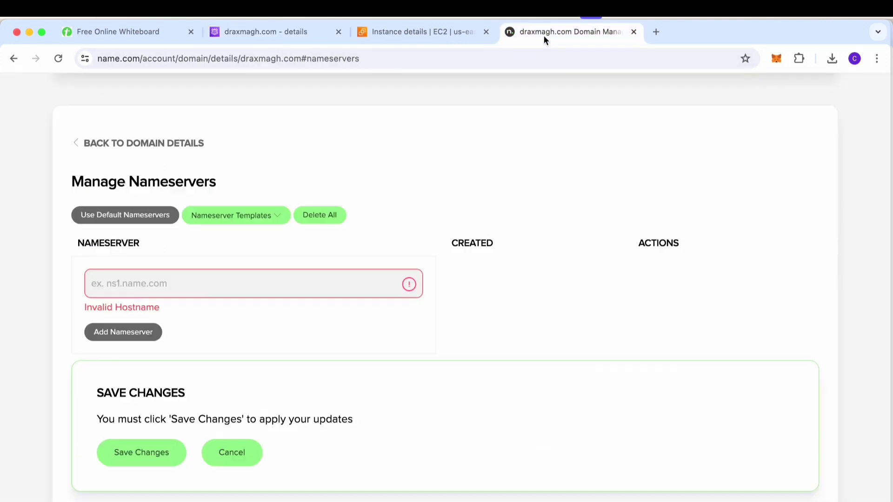
{"action": "left_click", "coordinate": [101, 289]}
{"action": "key", "text": "super+v"}
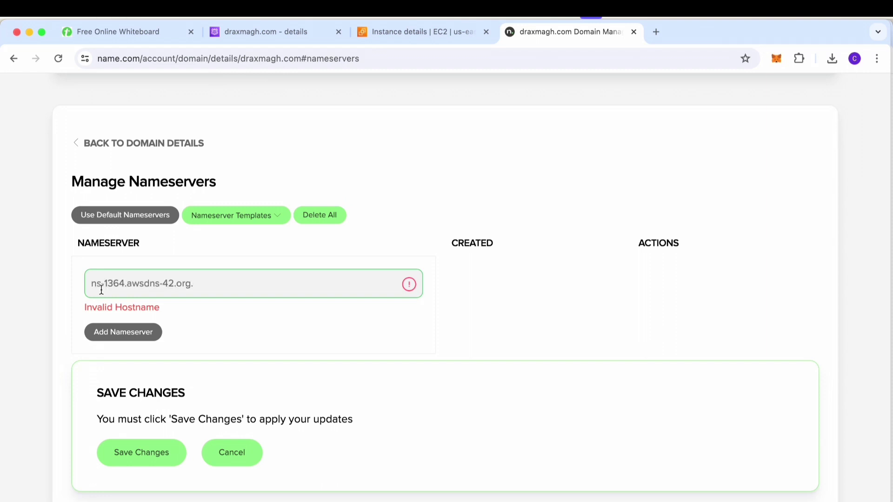
{"action": "left_click", "coordinate": [127, 458]}
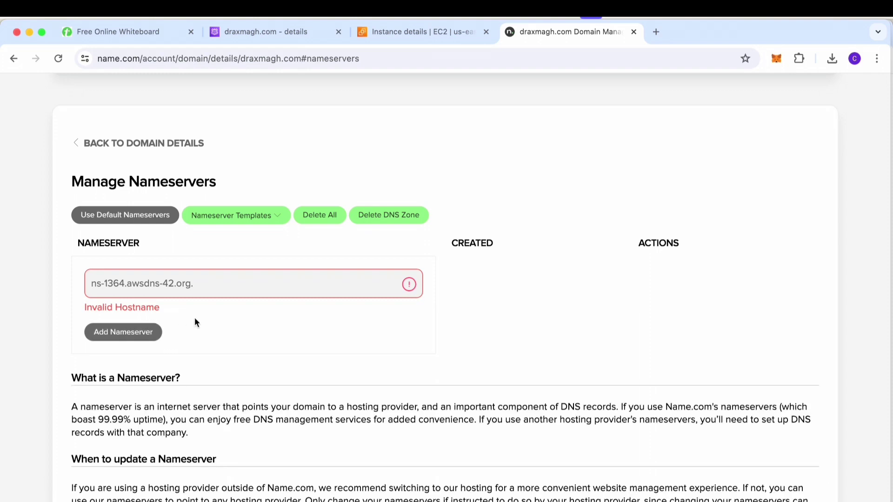
- Remove the trailing period from the entered hostname and add ns-1364.awsdns-42.org to the nameserver list
{"action": "left_click", "coordinate": [207, 283]}
{"action": "key", "text": "BackSpace"}
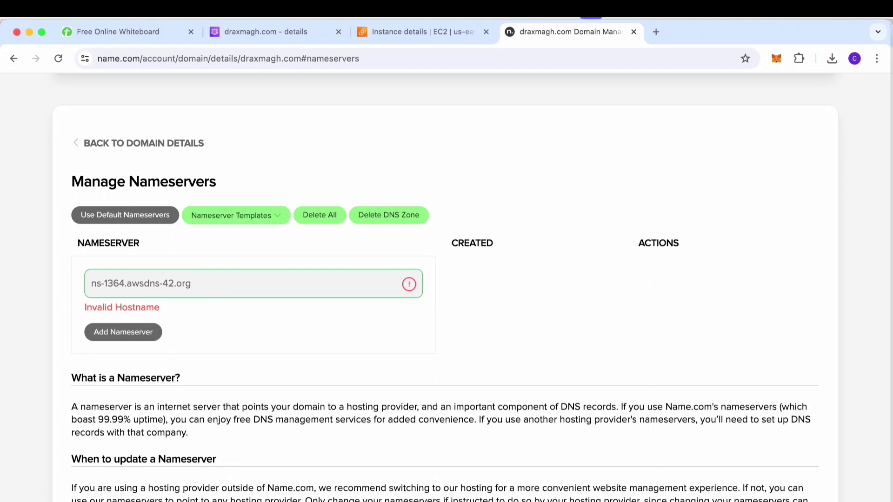
{"action": "left_click", "coordinate": [120, 337]}
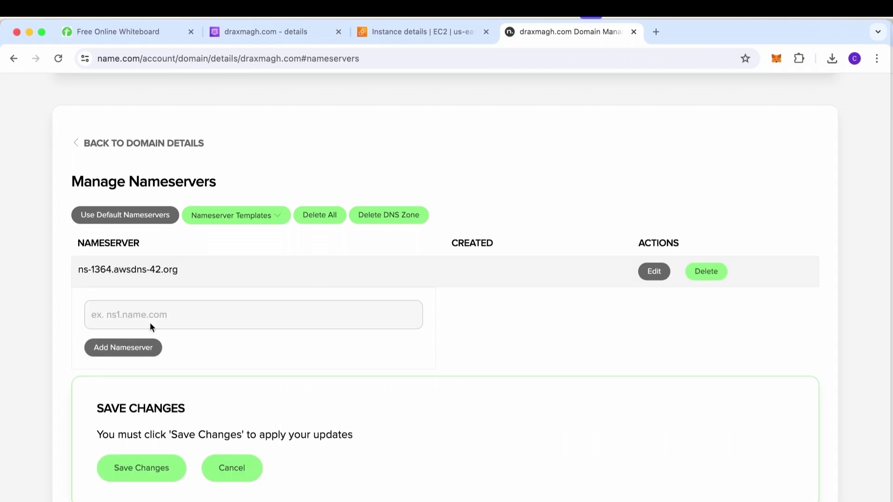
- Copy ns-2031.awsdns-61.co.uk from the Route 53 NS record and add it as a nameserver at name.com without the trailing period
{"action": "left_click", "coordinate": [265, 32]}
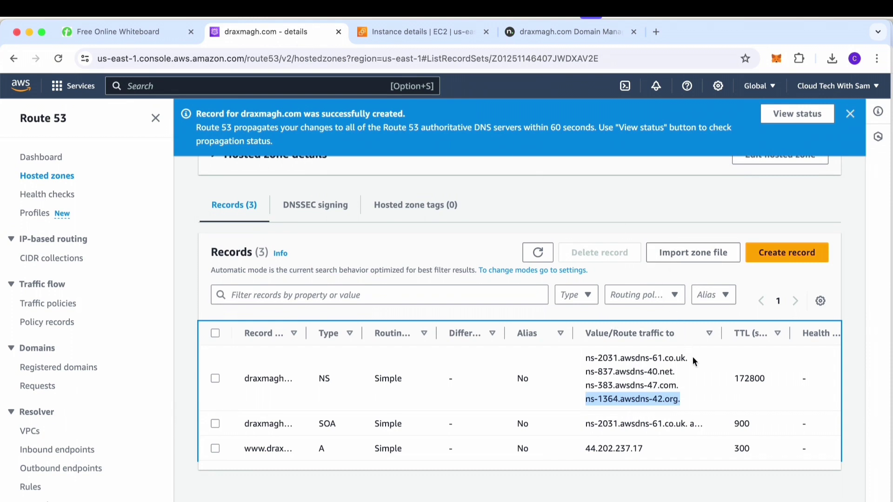
{"action": "left_click_drag", "start_coordinate": [686, 356], "coordinate": [584, 357]}
{"action": "key", "text": "super+c"}
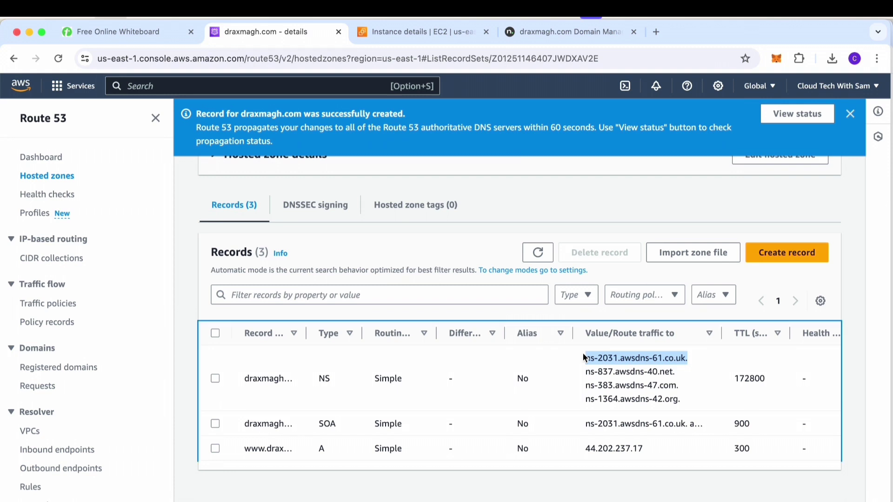
{"action": "left_click", "coordinate": [550, 36]}
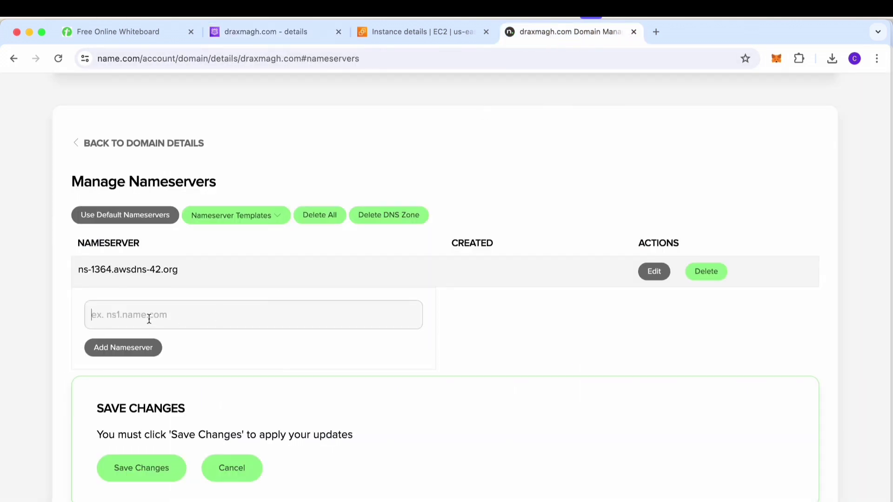
{"action": "key", "text": "super+v"}
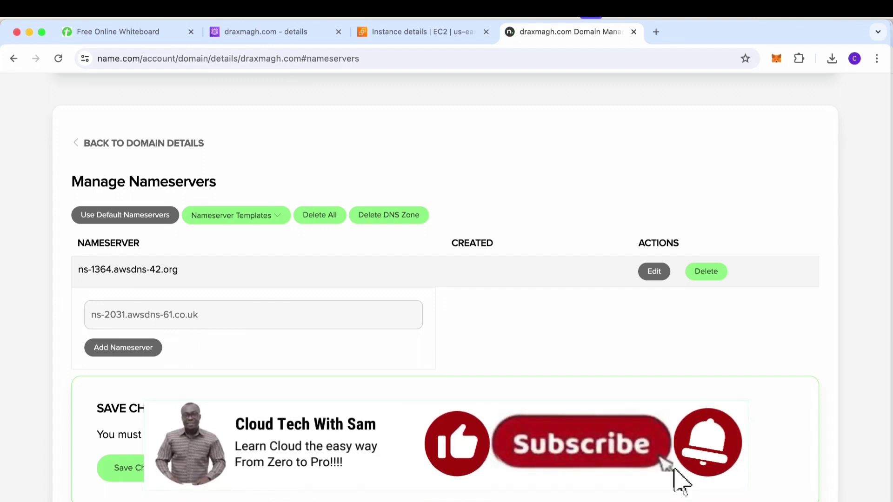
{"action": "left_click", "coordinate": [119, 347]}
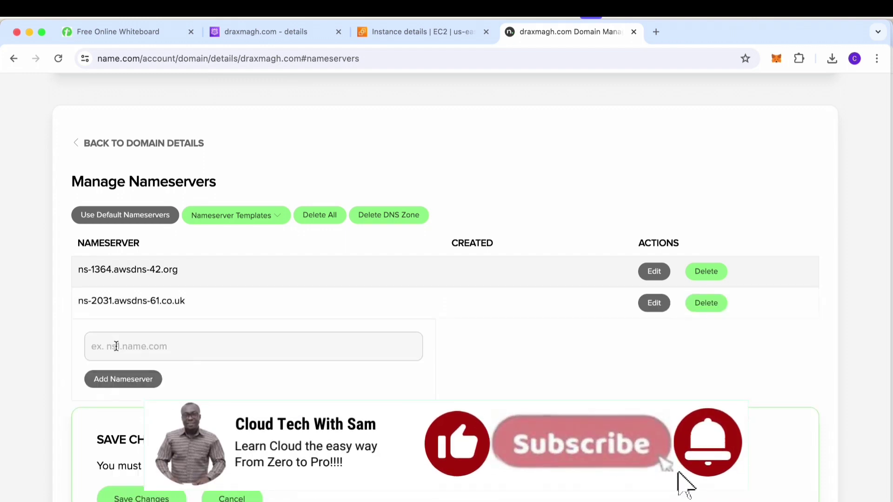
- Copy ns-837.awsdns-40.net from the Route 53 NS record and add it as a nameserver at name.com without the trailing period
{"action": "left_click", "coordinate": [255, 31]}
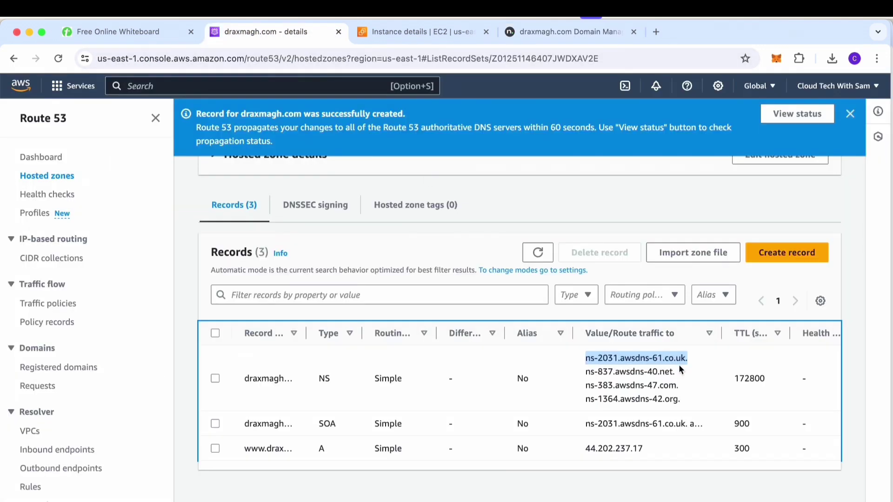
{"action": "left_click_drag", "start_coordinate": [676, 372], "coordinate": [587, 374]}
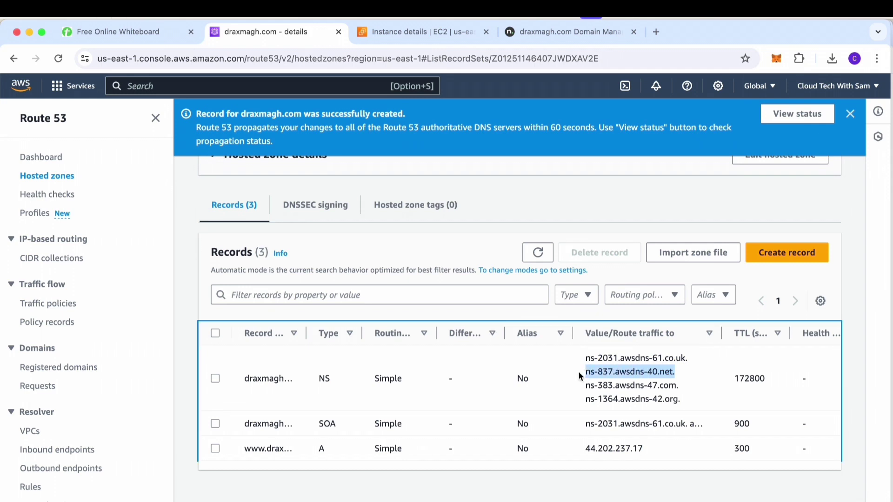
{"action": "left_click", "coordinate": [559, 32]}
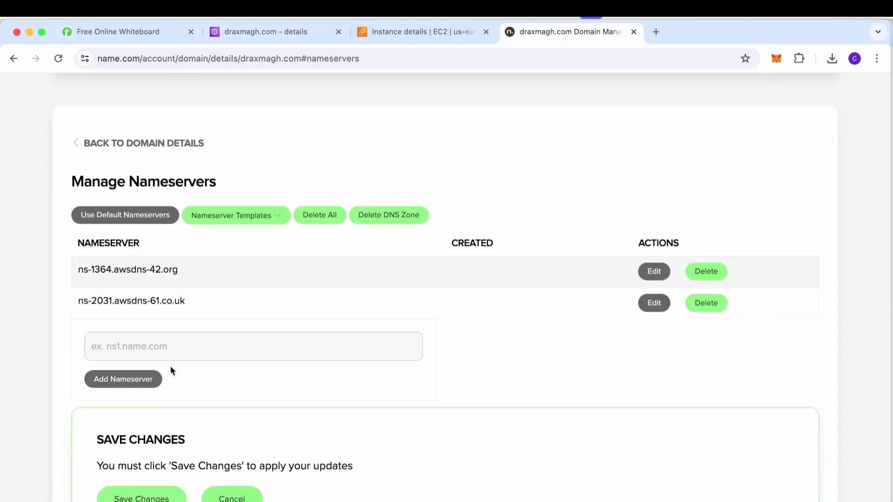
{"action": "key", "text": "super+v"}
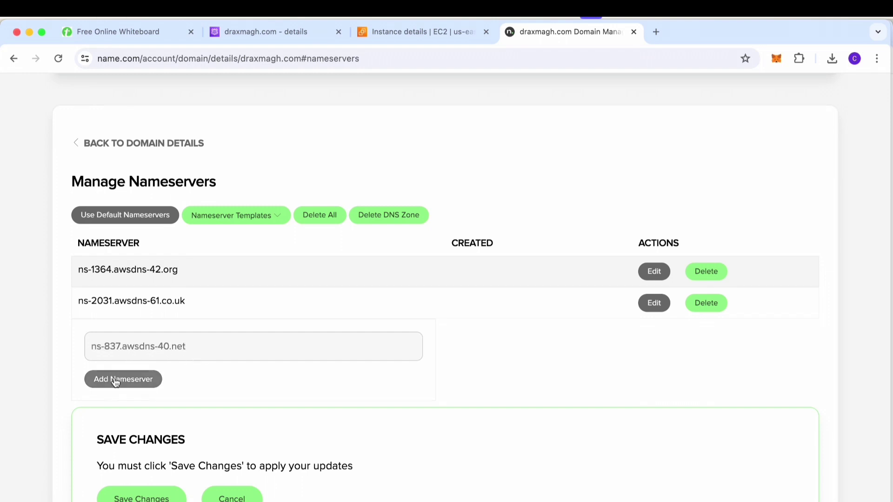
{"action": "left_click", "coordinate": [122, 379]}
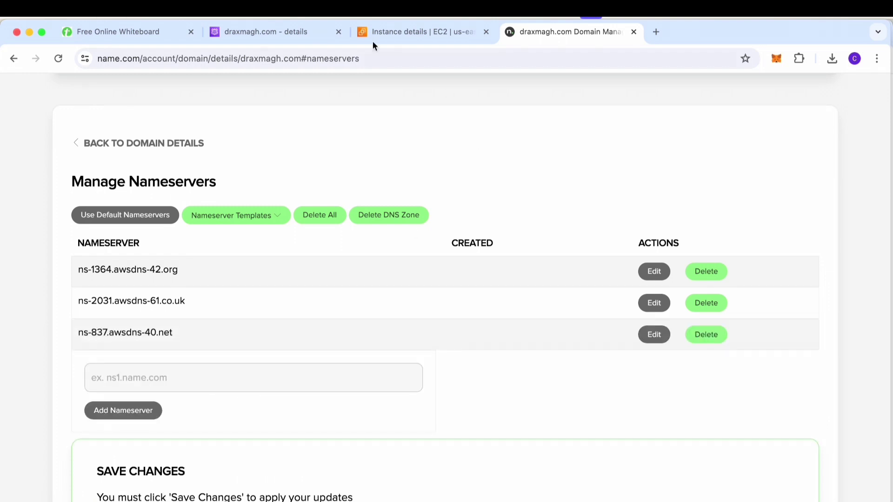
- Copy ns-383.awsdns-47.com from the Route 53 NS record and add it at name.com as the fourth nameserver, without the trailing period
{"action": "left_click", "coordinate": [280, 35]}
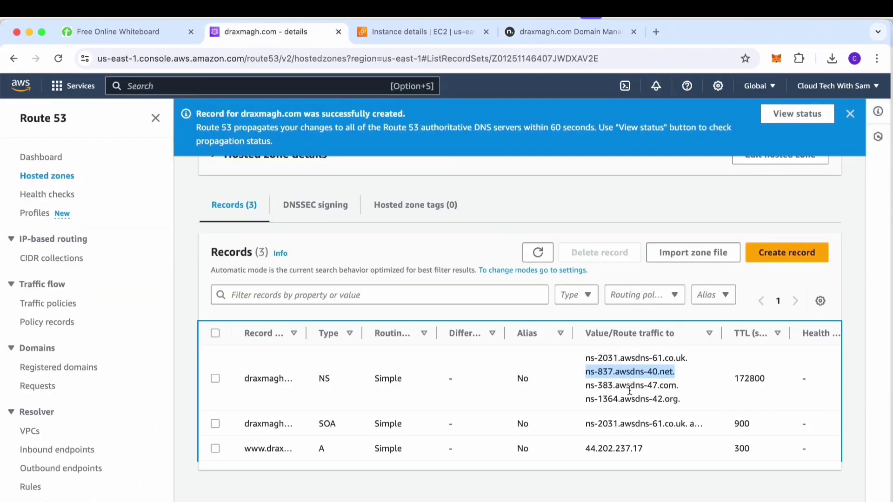
{"action": "left_click_drag", "start_coordinate": [681, 386], "coordinate": [584, 385]}
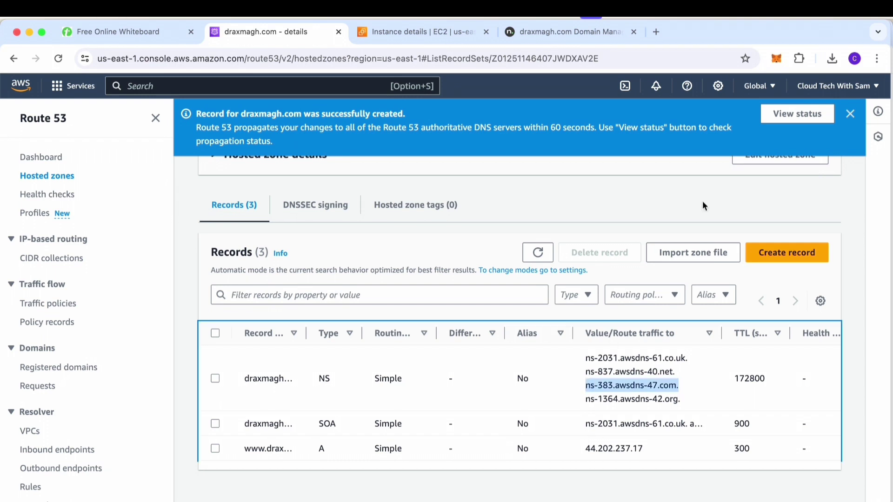
{"action": "left_click", "coordinate": [543, 32]}
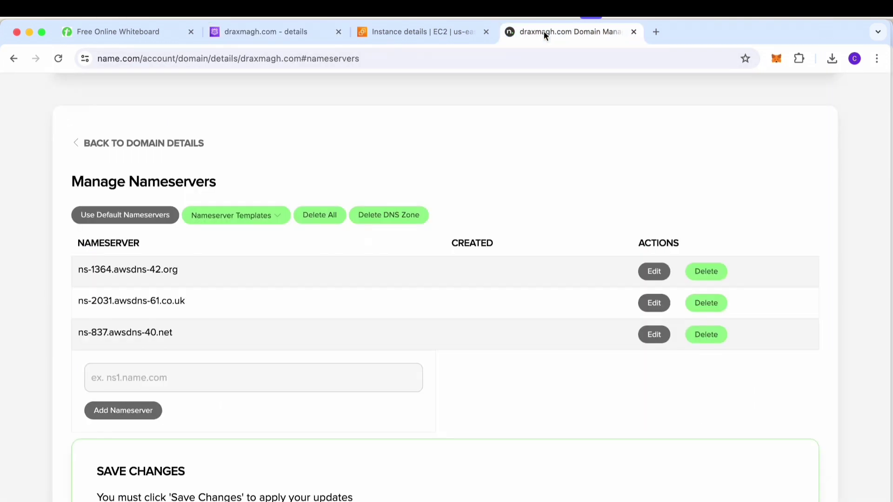
{"action": "left_click", "coordinate": [124, 378]}
{"action": "key", "text": "super+v"}
{"action": "key", "text": "BackSpace"}
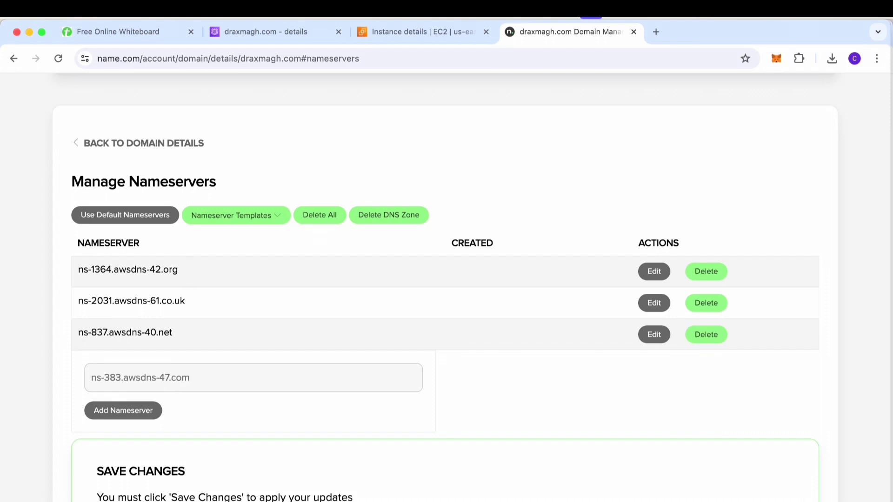
{"action": "left_click", "coordinate": [124, 411]}
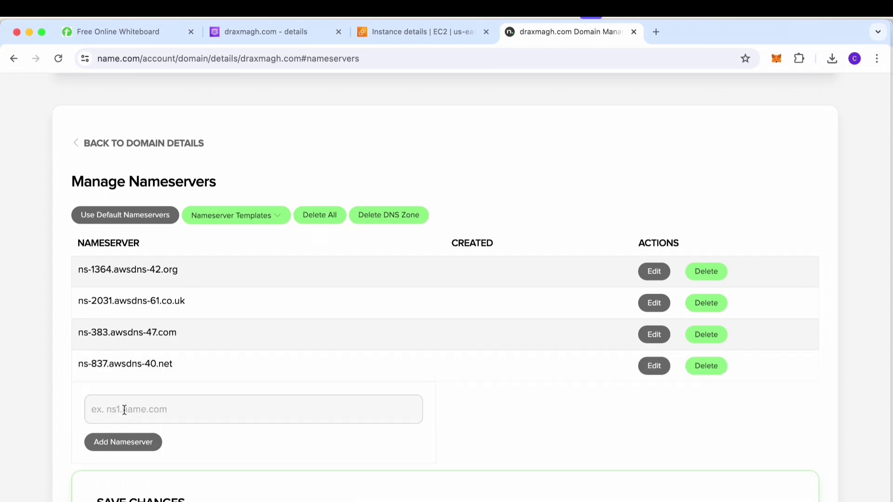
- Save the nameserver changes for draxmagh.com and review the updated nameserver list
{"action": "scroll", "coordinate": [125, 410], "scroll_direction": "down", "scroll_amount": 3}
{"action": "left_click", "coordinate": [128, 434]}
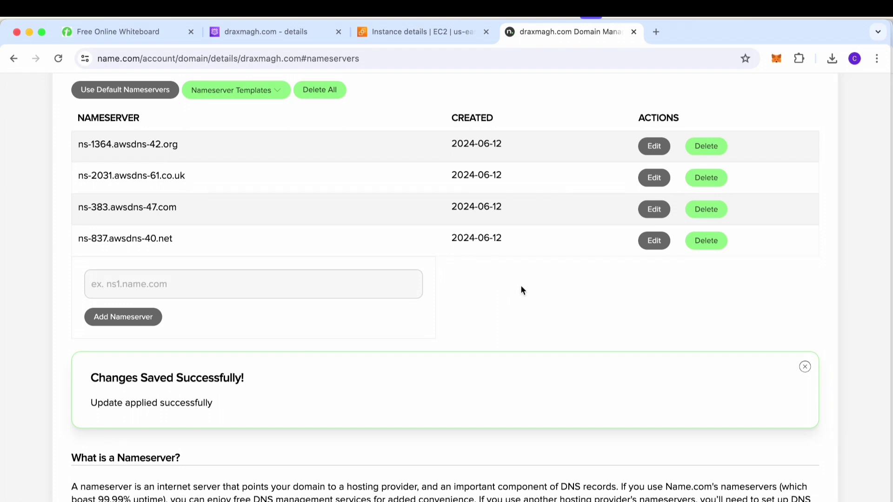
{"action": "scroll", "coordinate": [521, 288], "scroll_direction": "up", "scroll_amount": 2}
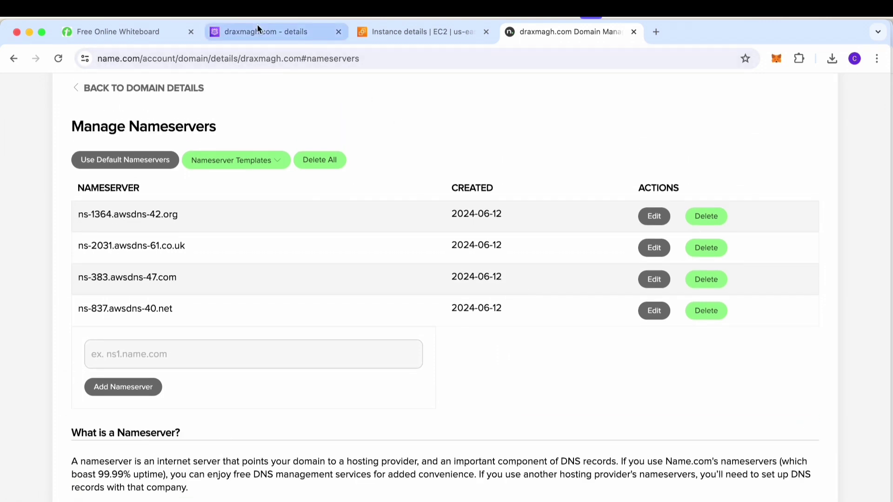
{"action": "left_click", "coordinate": [262, 33]}
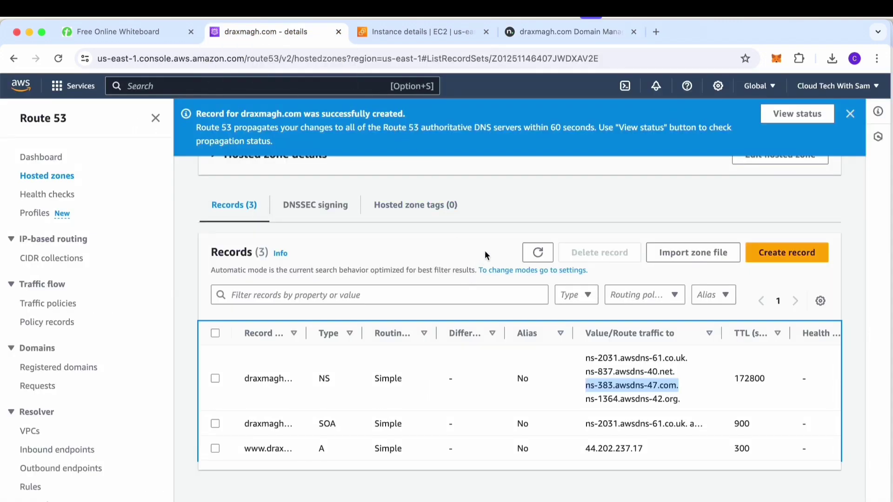
{"action": "left_click", "coordinate": [429, 31]}
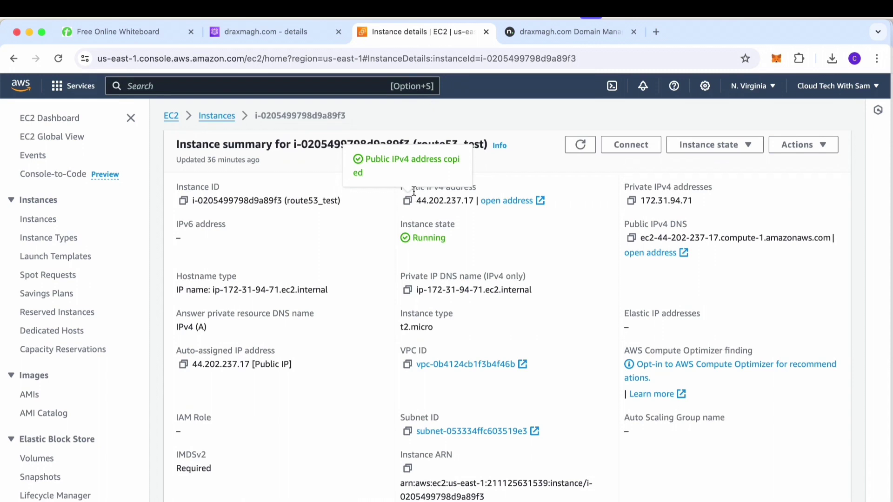
{"action": "left_click", "coordinate": [656, 32]}
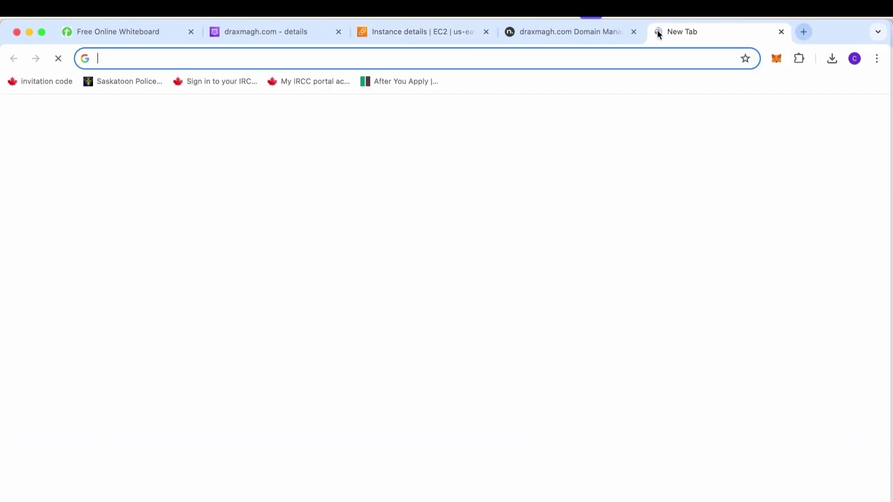
{"action": "type", "text": "ww"}
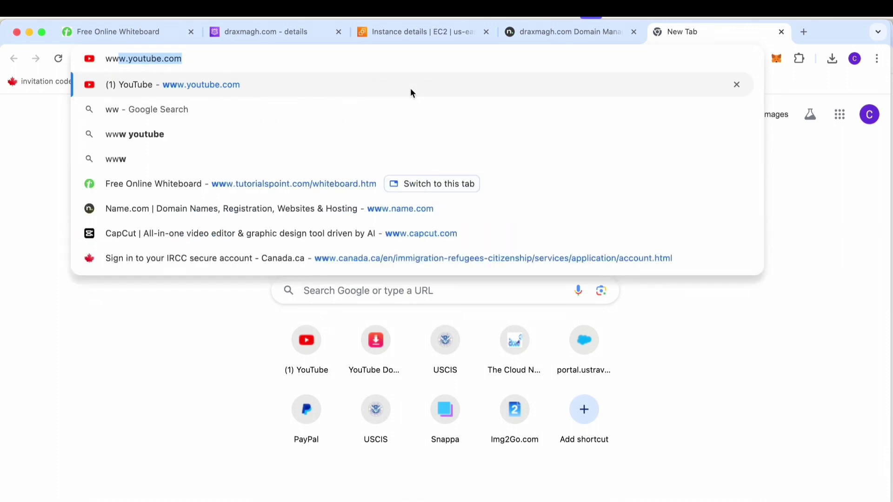
{"action": "type", "text": "w.dr"}
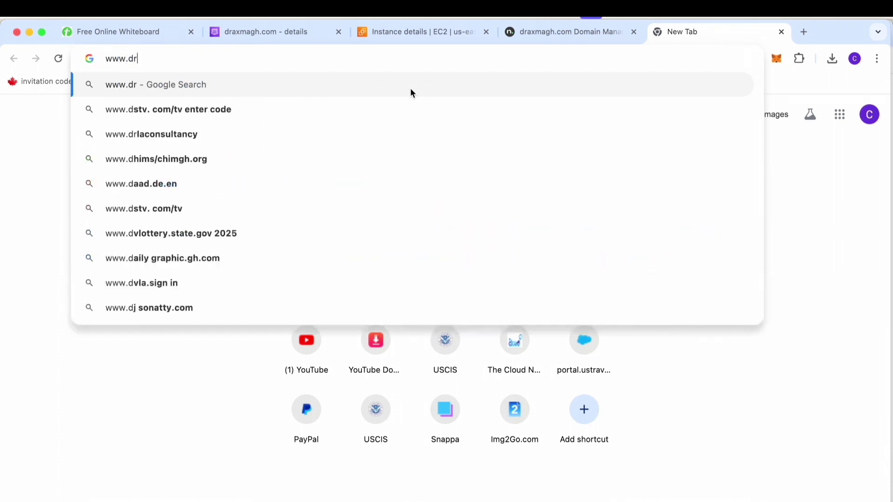
{"action": "type", "text": "axma"}
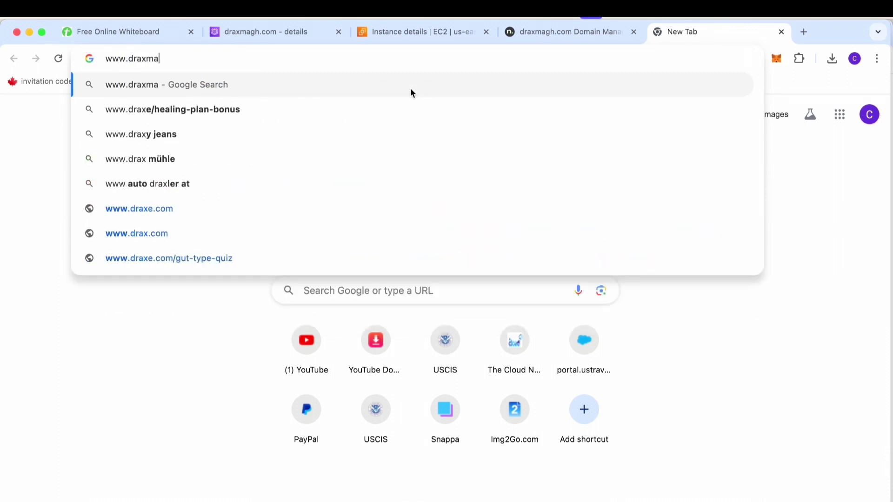
{"action": "type", "text": "gh.com"}
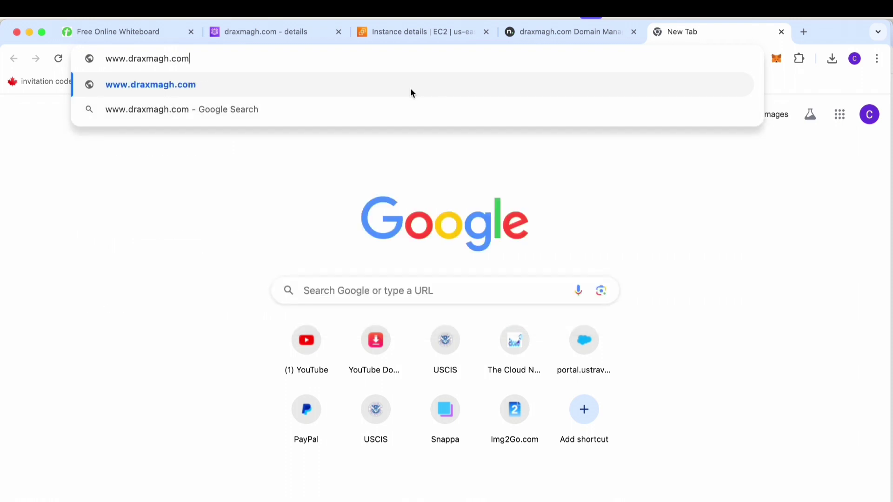
{"action": "key", "text": "Return"}
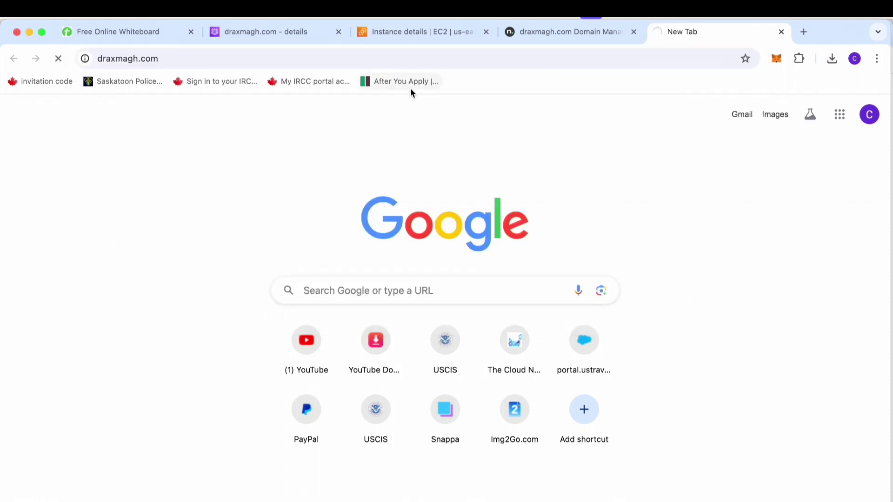